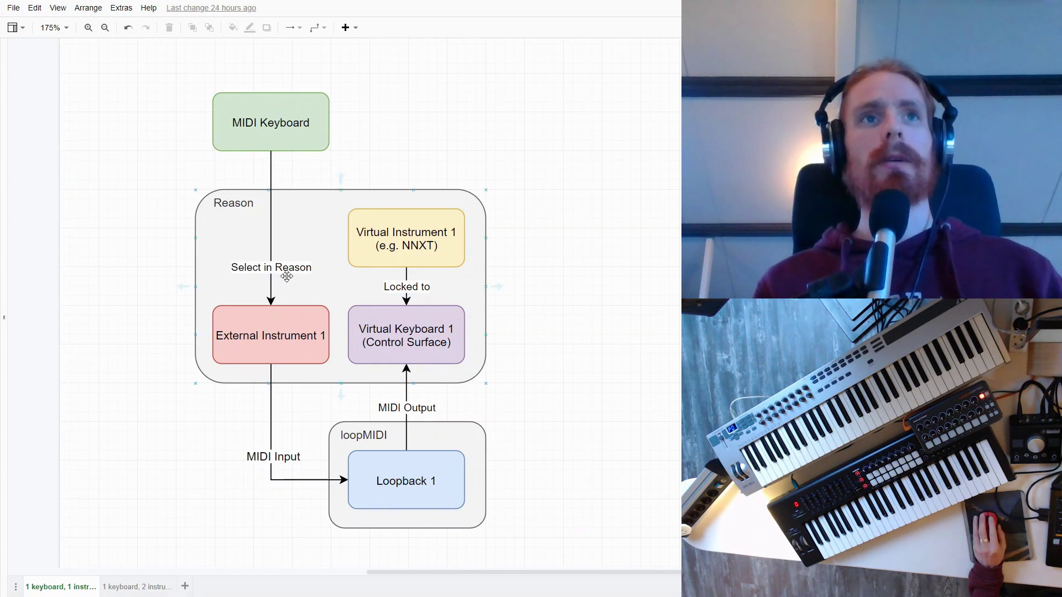
# - Deselect the MIDI Keyboard box in the routing diagram and switch to the loopMIDI port manager
pyautogui.click(280, 87)
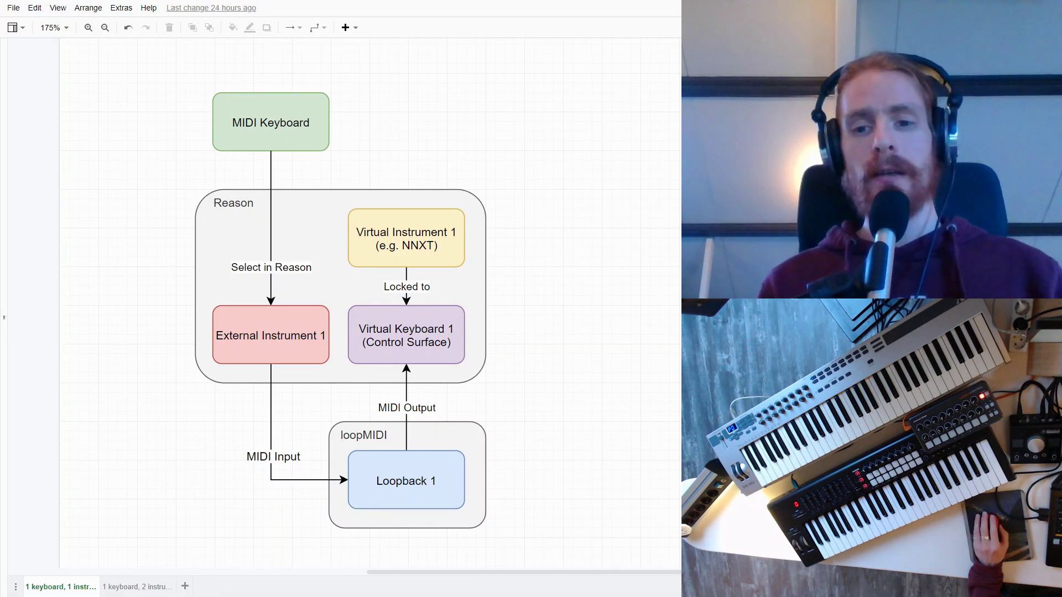
pyautogui.hotkey('alt', 'Tab')
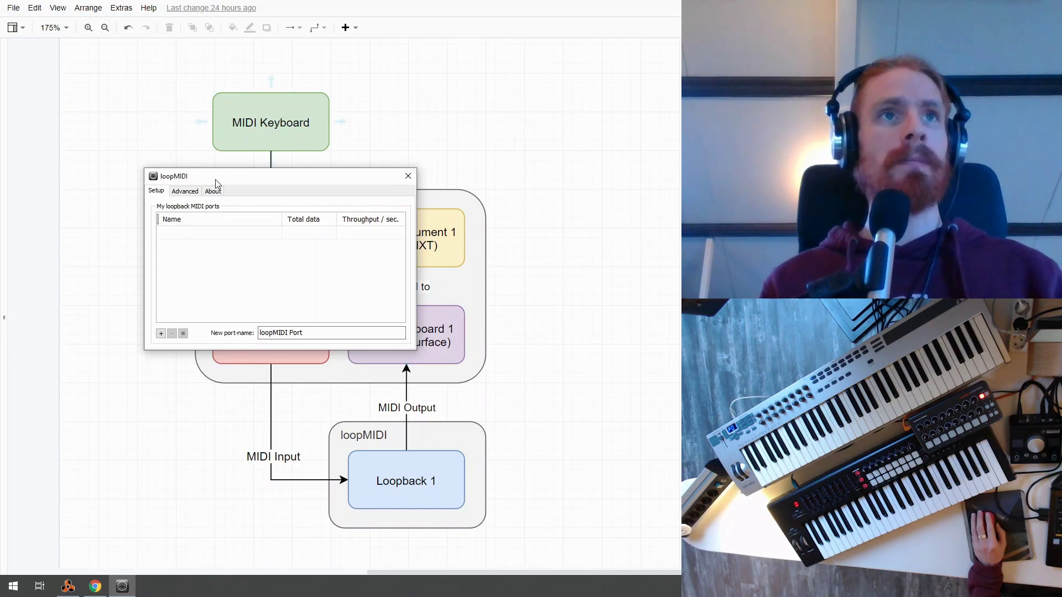
# - Create a virtual MIDI port named 'Loopback 1' in loopMIDI and select it in the list
pyautogui.moveTo(222, 179); pyautogui.dragTo(229, 178)
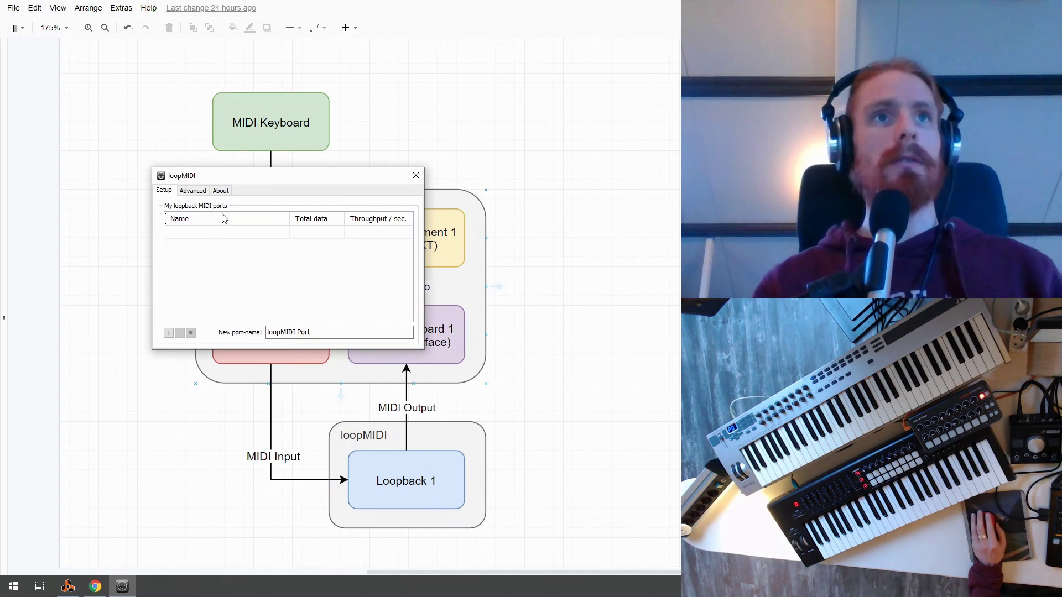
pyautogui.click(334, 333)
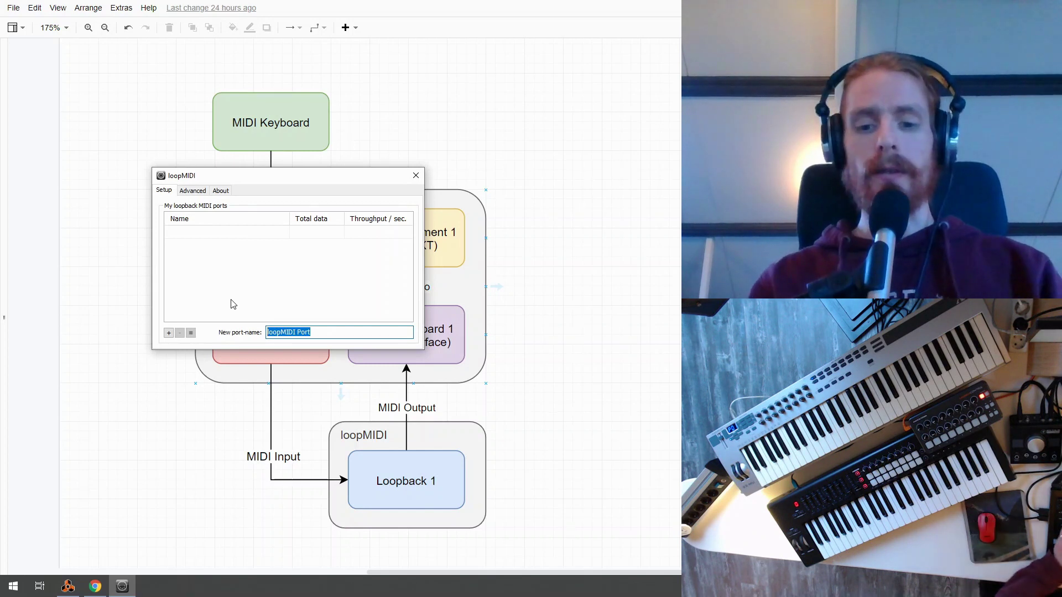
pyautogui.write('L')
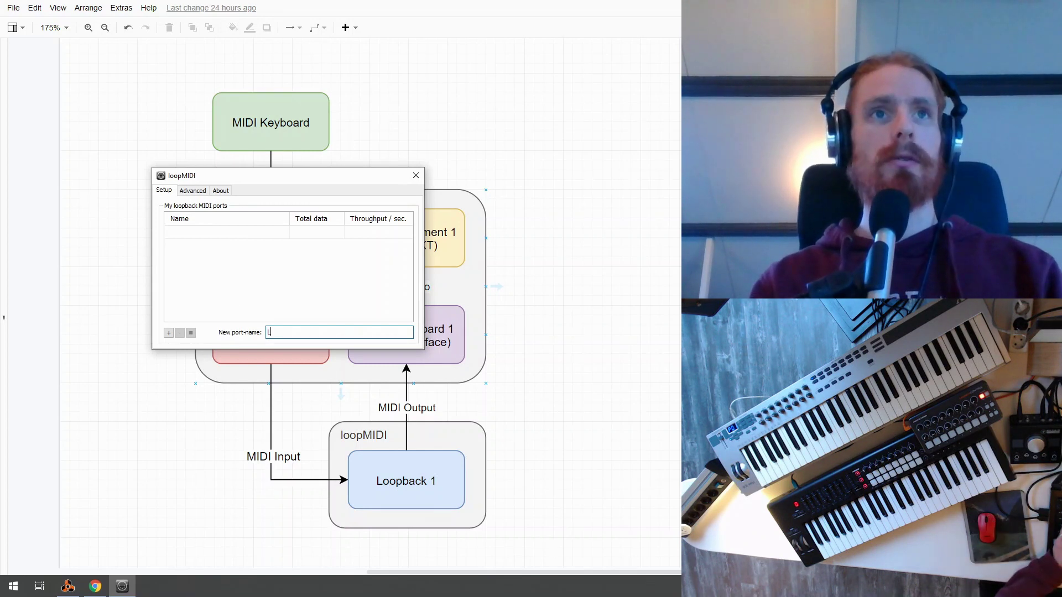
pyautogui.write('oopback 1')
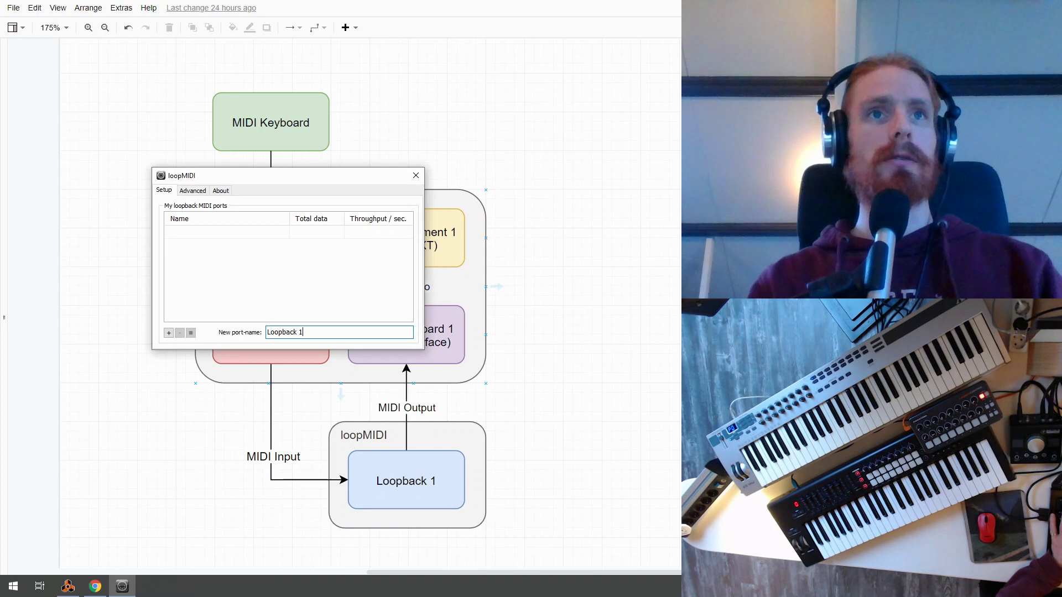
pyautogui.click(168, 331)
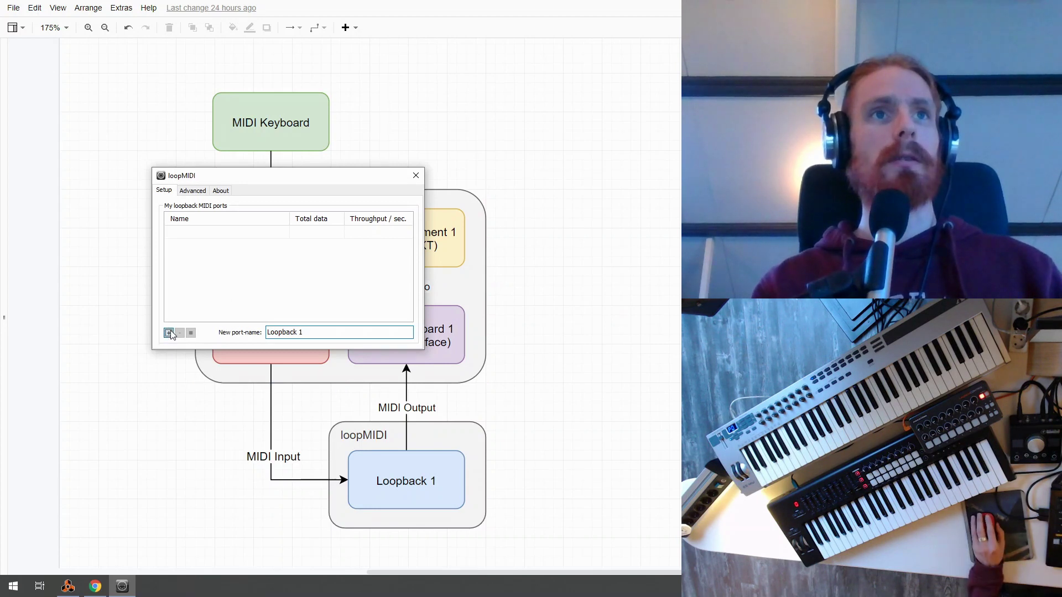
pyautogui.click(189, 233)
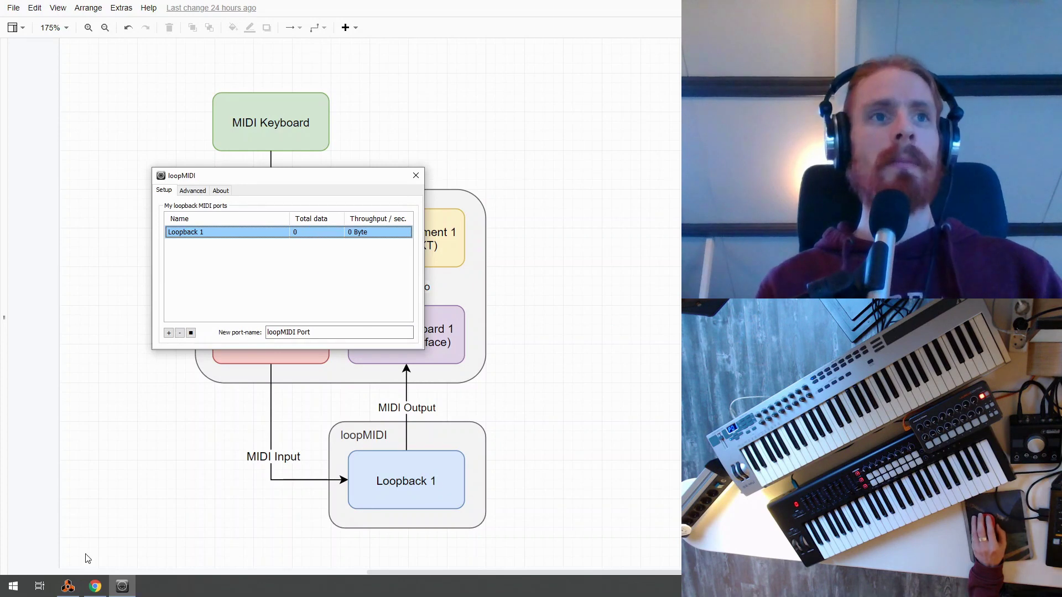
# - Switch to Reason and insert a Combinator into the rack from Utilities > Combinator
pyautogui.click(68, 588)
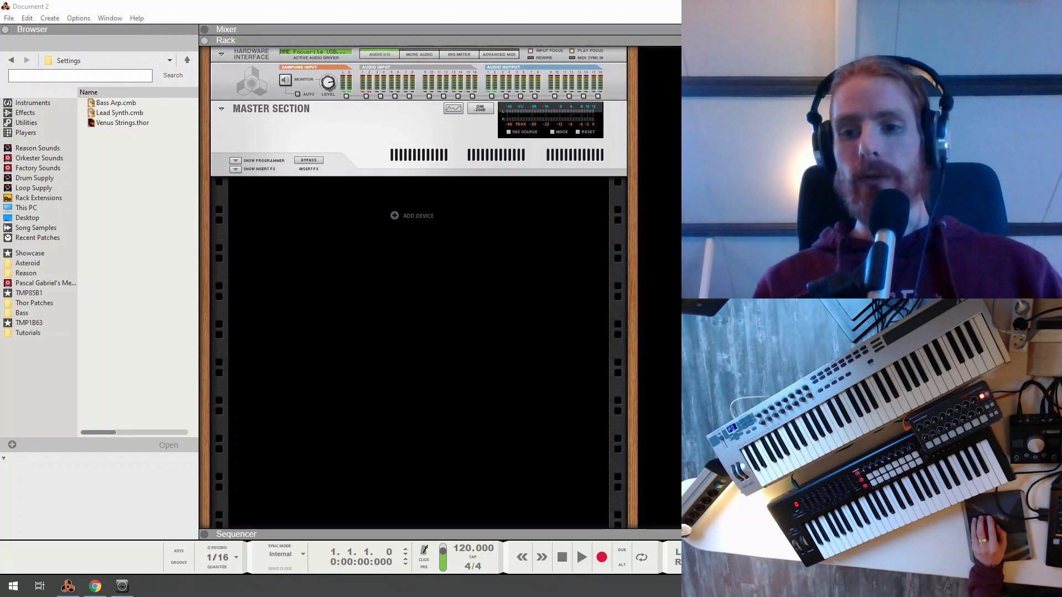
pyautogui.click(224, 222)
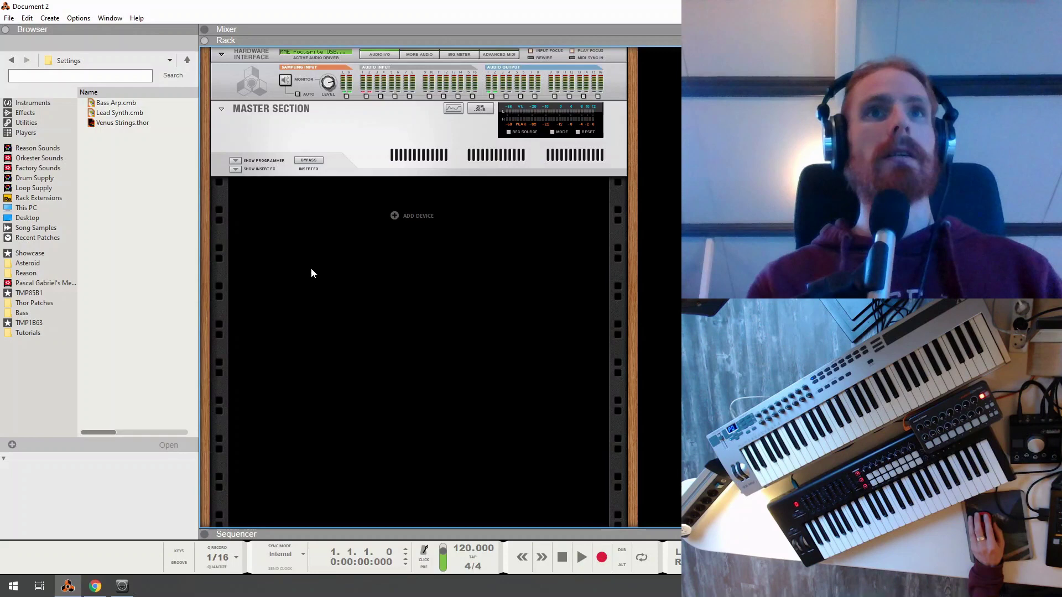
pyautogui.click(394, 224)
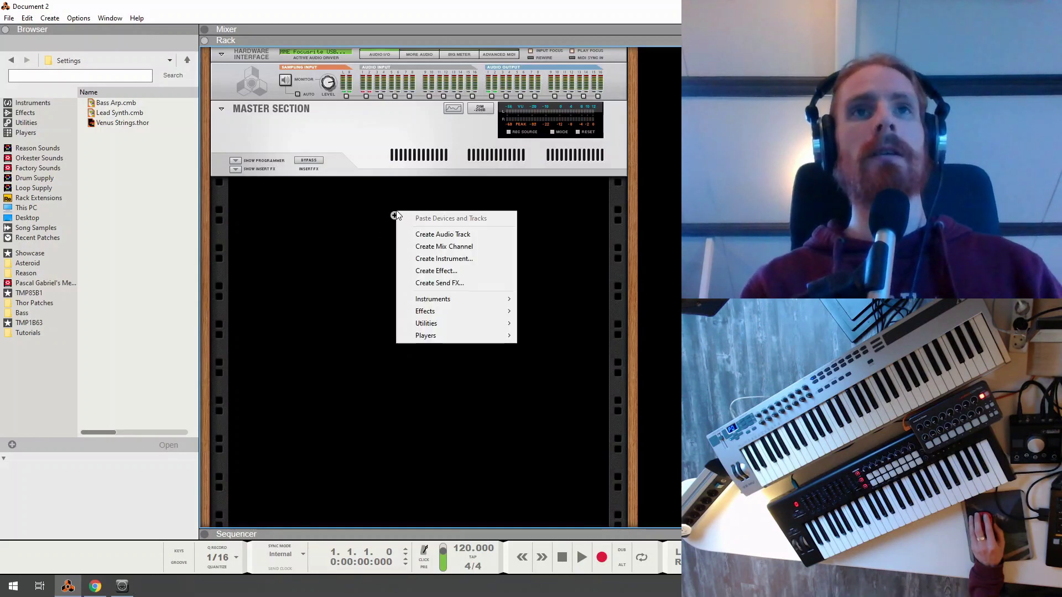
pyautogui.moveTo(450, 300)
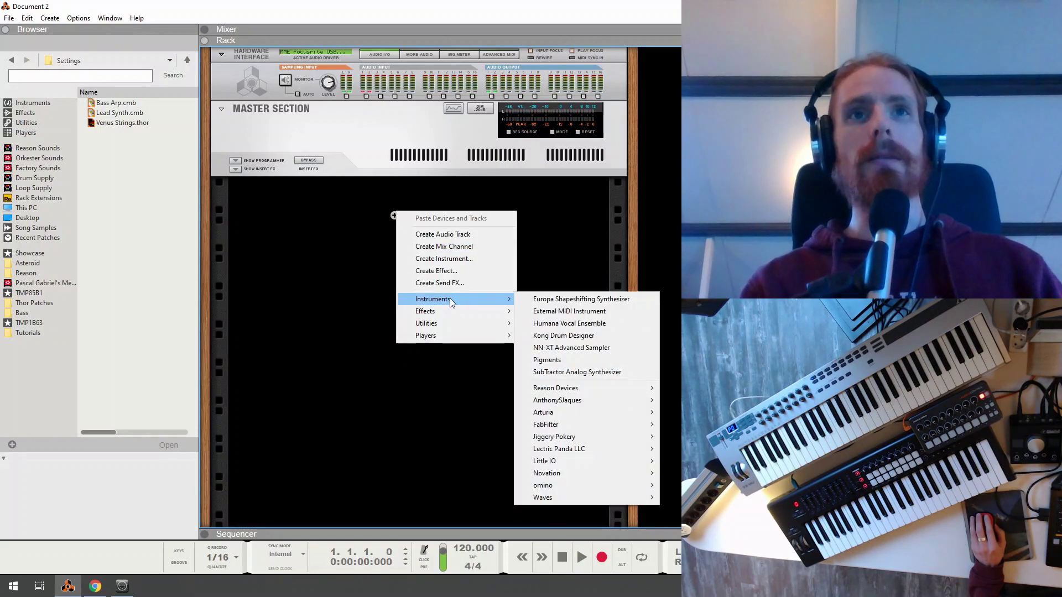
pyautogui.moveTo(447, 321)
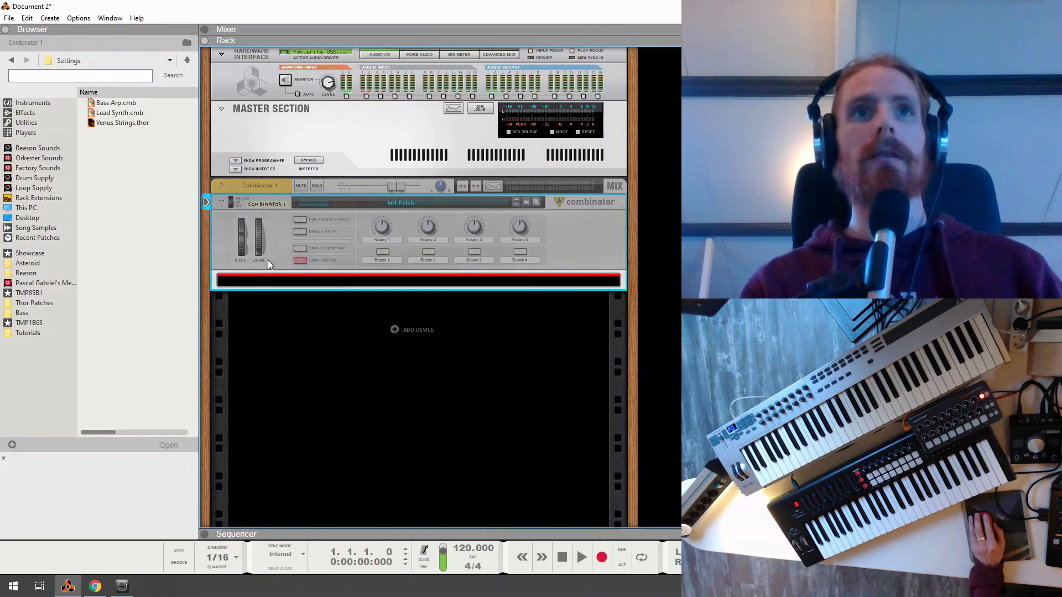
# - Browse the Combinator's Instruments > Reason Devices menu for a device to insert
pyautogui.rightClick(271, 283)
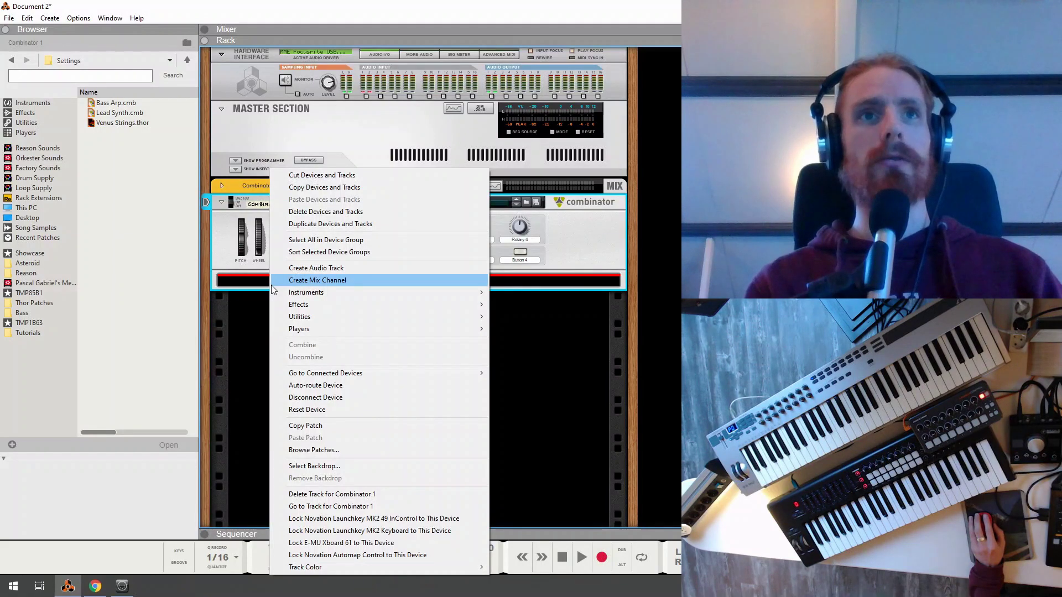
pyautogui.moveTo(296, 315)
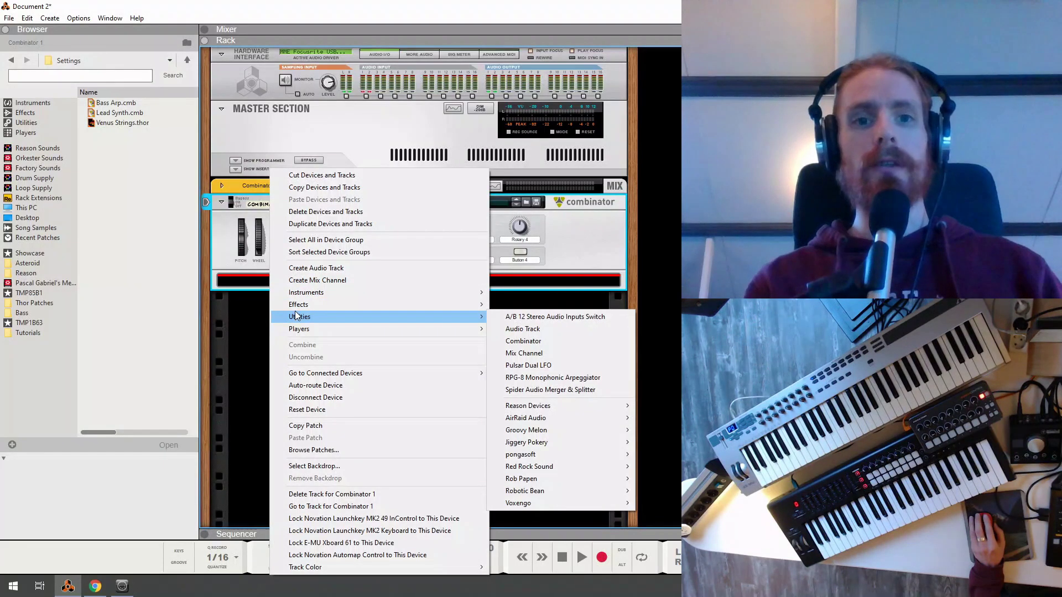
pyautogui.moveTo(565, 407)
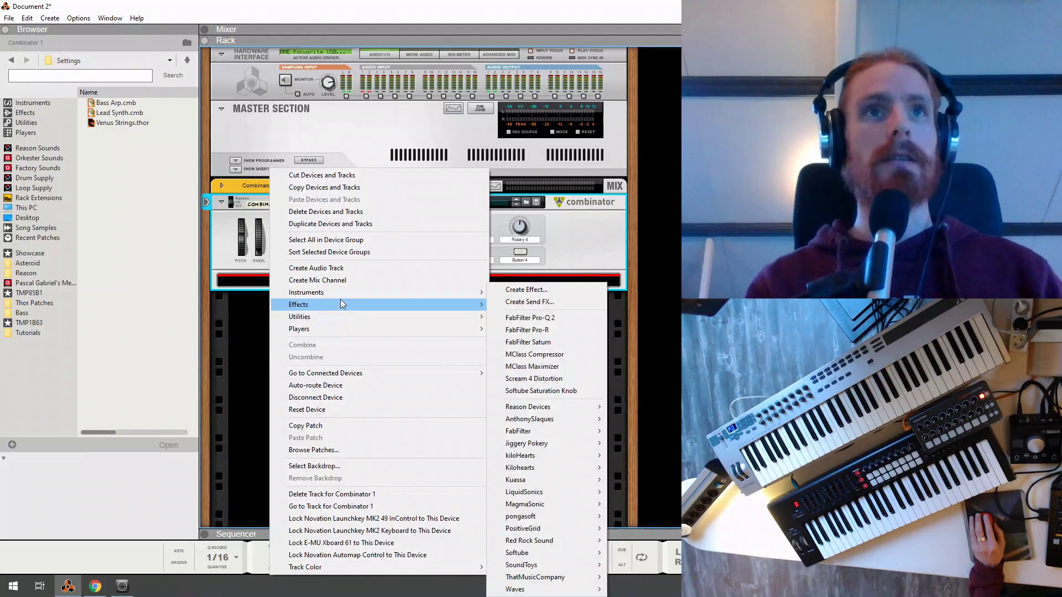
pyautogui.moveTo(341, 292)
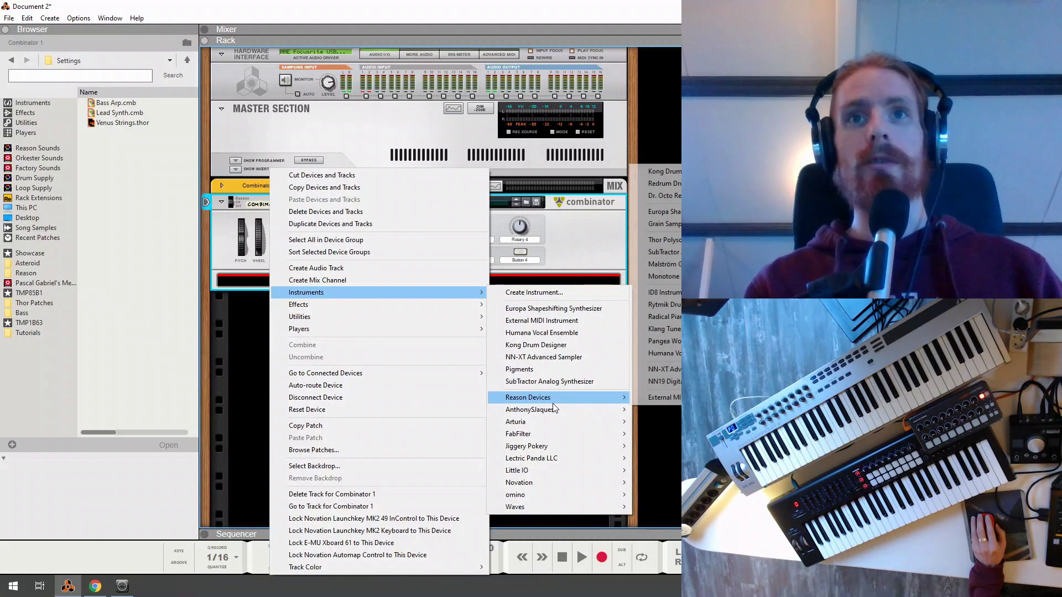
# - Insert an External MIDI Instrument into the Combinator and set its MIDI output port to MME Loopback 1
pyautogui.click(665, 398)
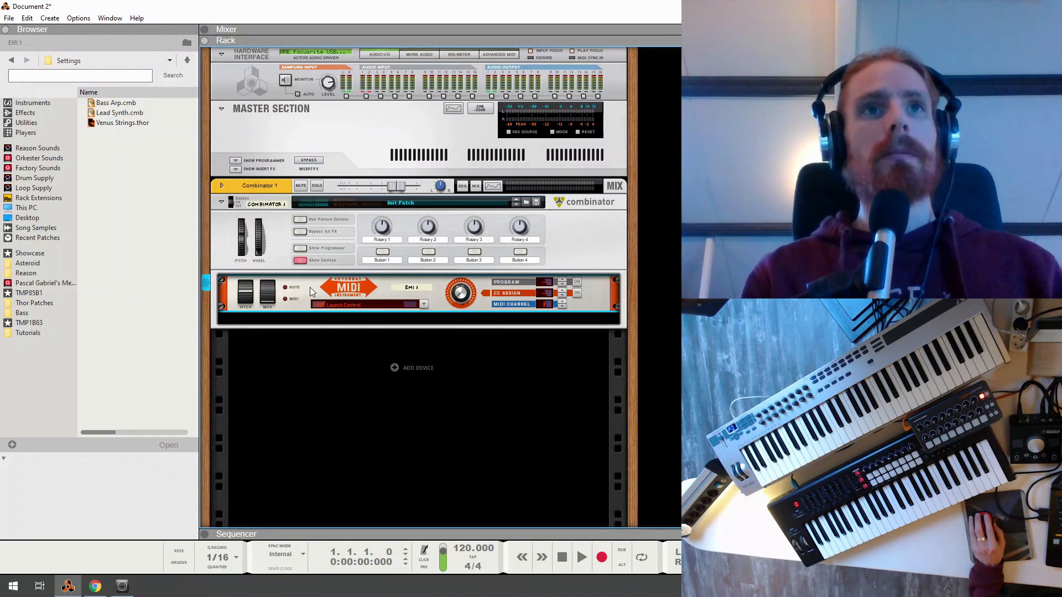
pyautogui.click(364, 305)
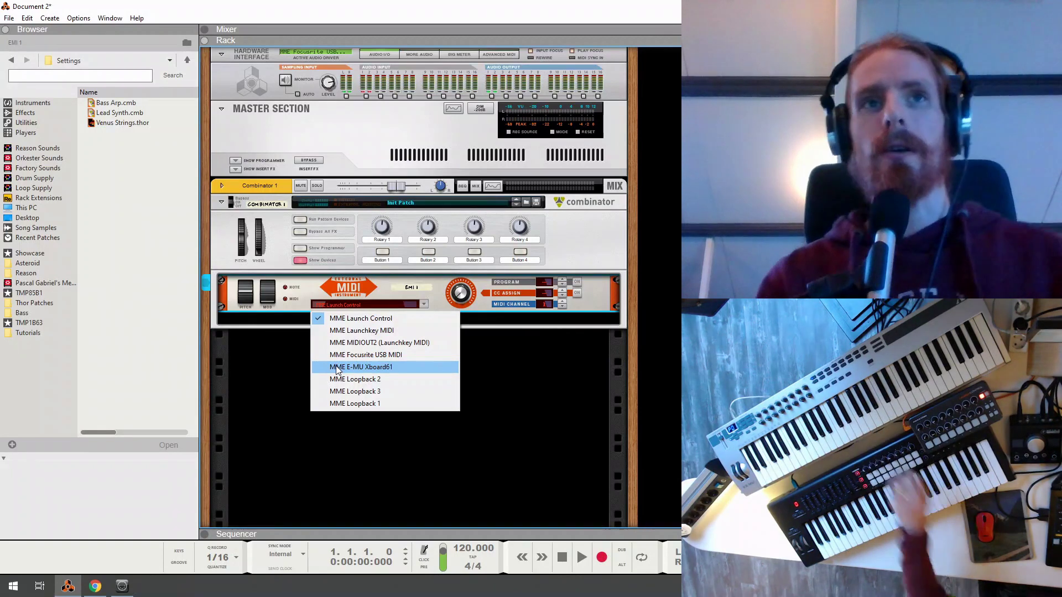
pyautogui.click(343, 404)
pyautogui.click(270, 391)
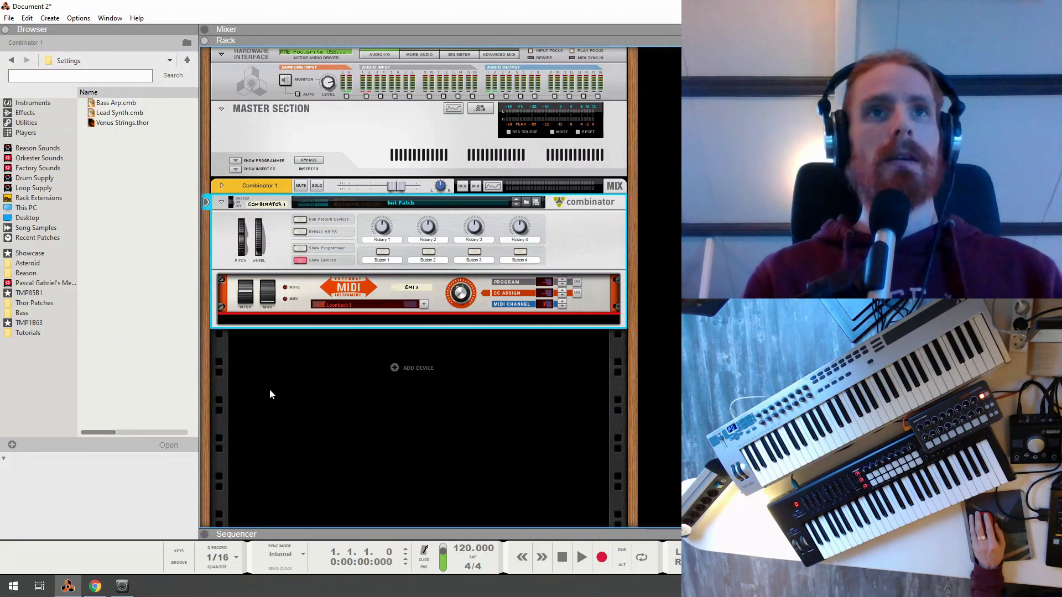
pyautogui.click(321, 378)
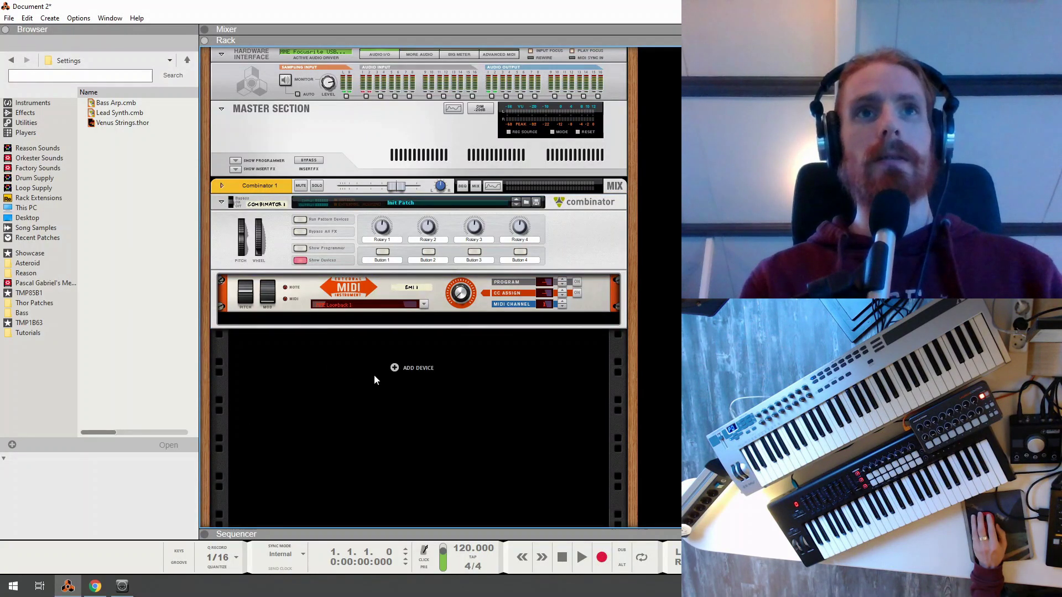
# - Rename Combinator 1 to 'External Instruments'
pyautogui.doubleClick(270, 202)
pyautogui.write('EXtern')
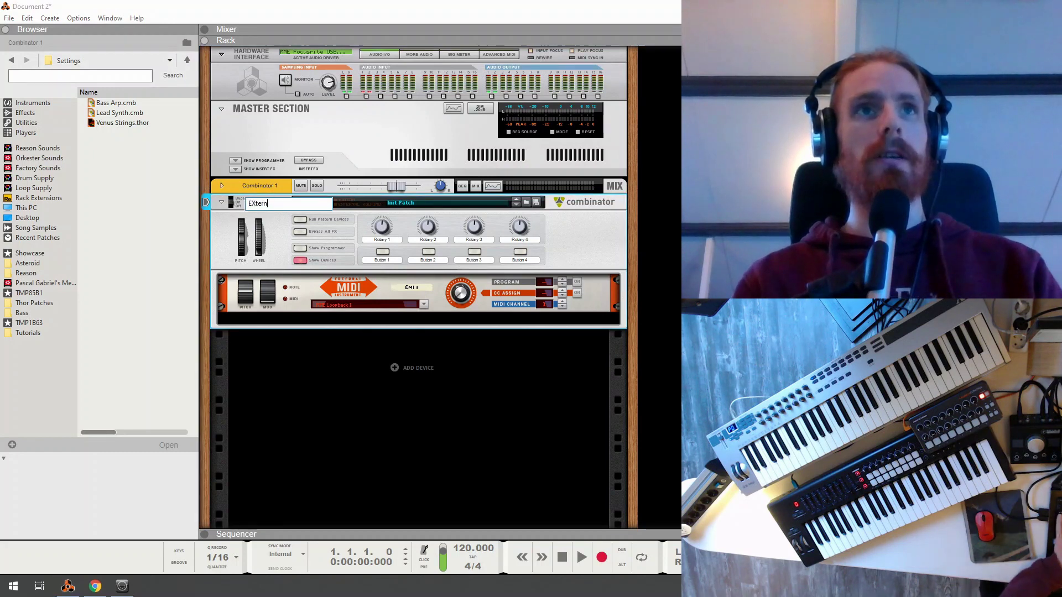
pyautogui.write('al')
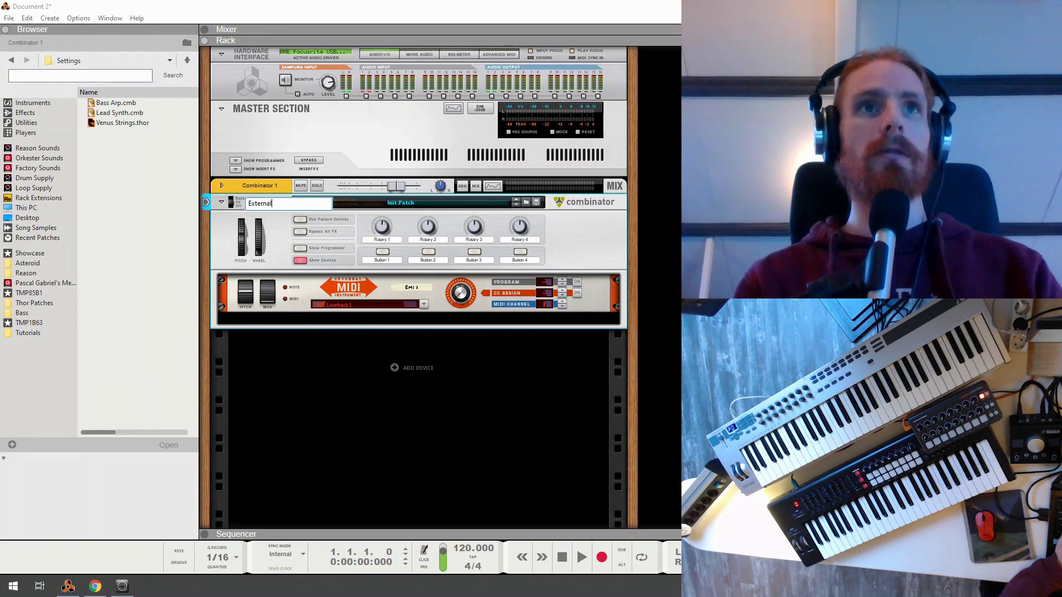
pyautogui.write(' Instruments')
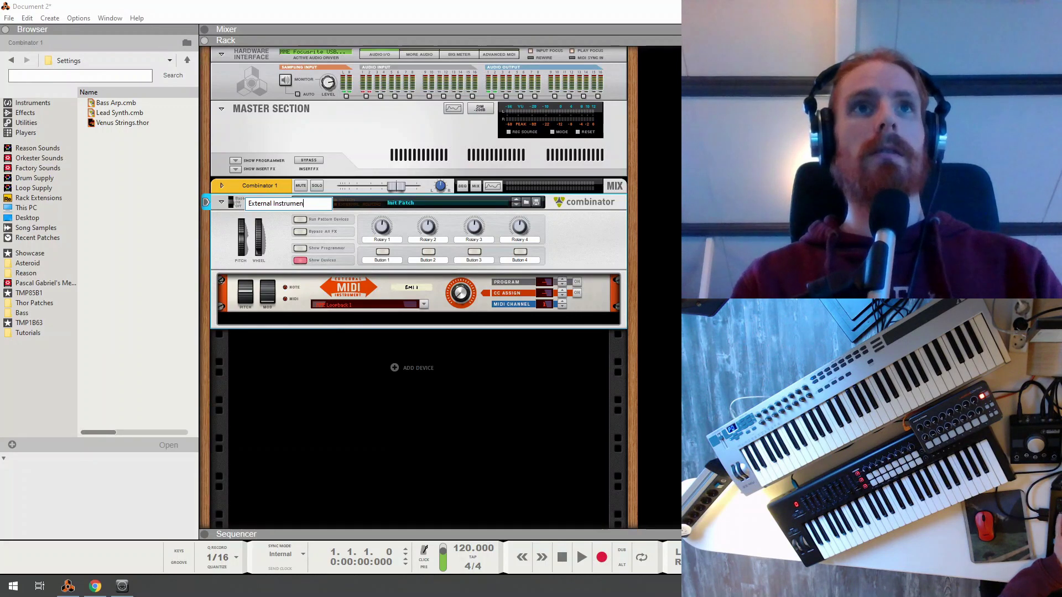
pyautogui.press('Return')
pyautogui.click(316, 429)
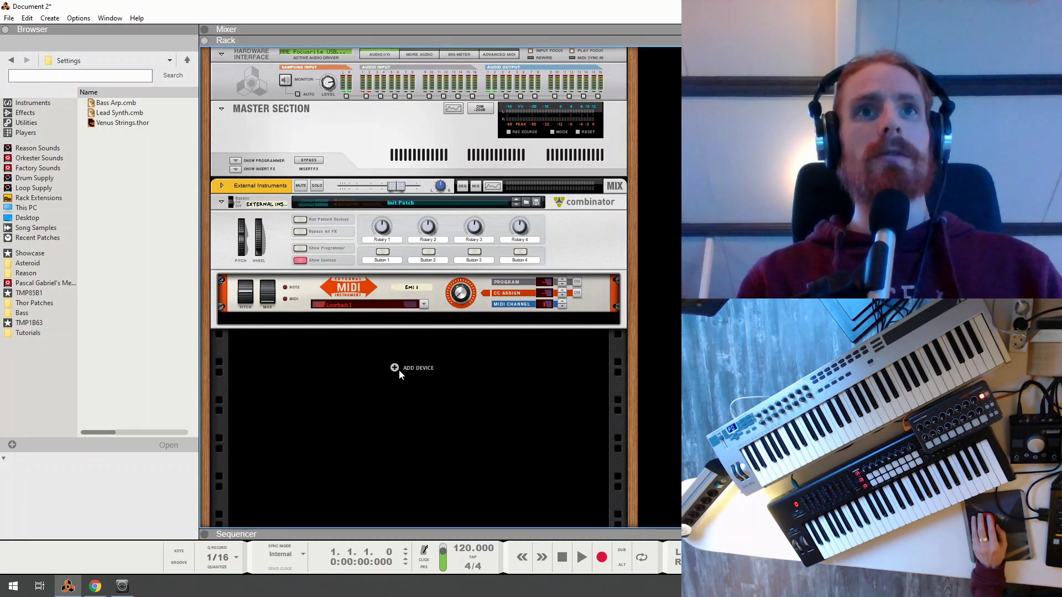
# - Open Preferences on the Control Surfaces page and scroll the surfaces list to its end
pyautogui.click(26, 18)
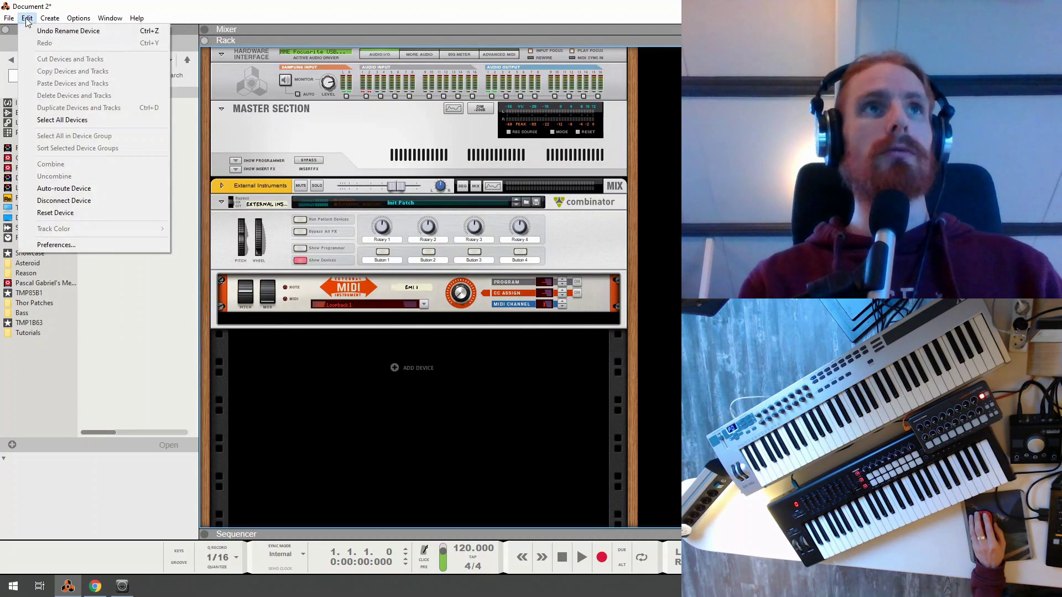
pyautogui.click(54, 245)
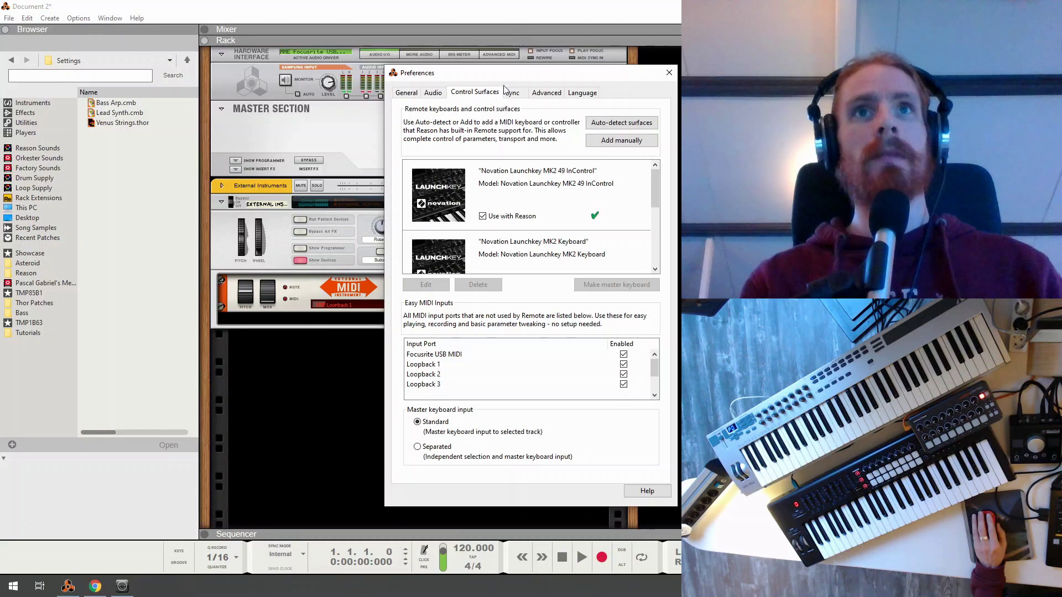
pyautogui.moveTo(514, 76); pyautogui.dragTo(396, 90)
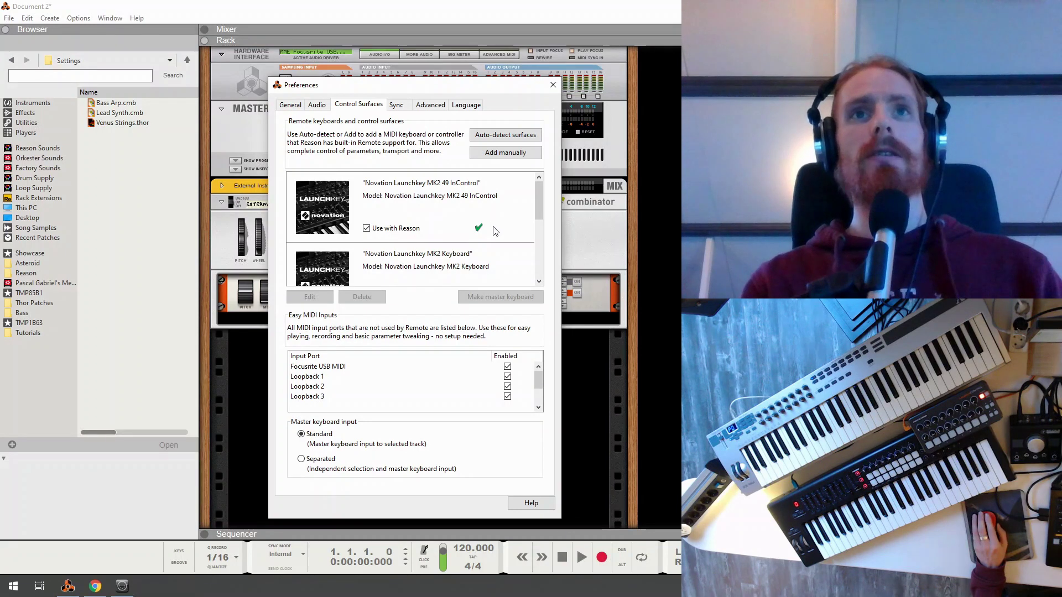
pyautogui.moveTo(539, 202)
pyautogui.mouseDown()
pyautogui.moveTo(530, 265)
pyautogui.moveTo(537, 185)
pyautogui.mouseUp()
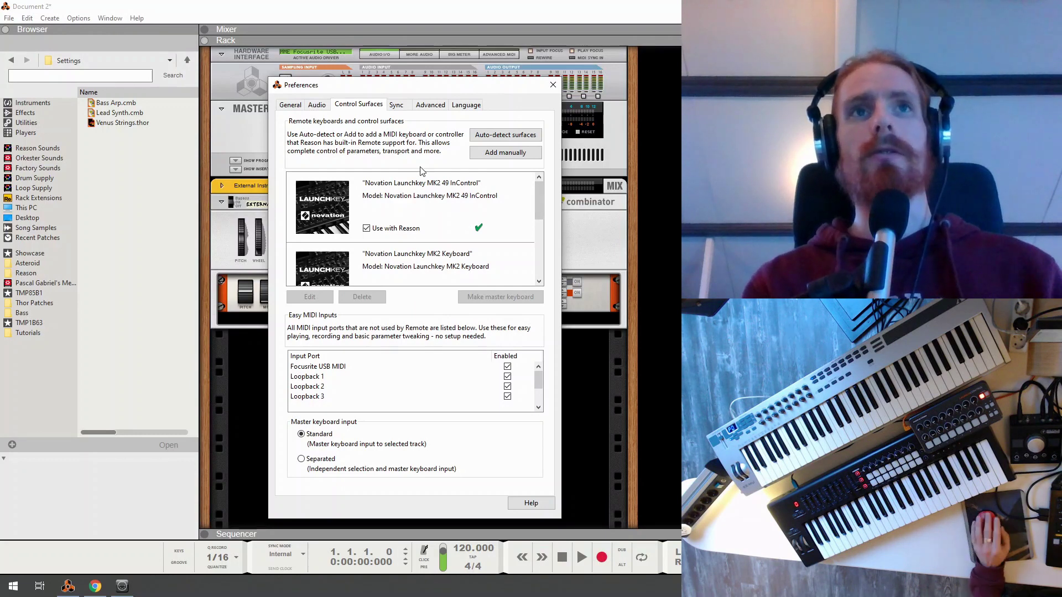
pyautogui.scroll(-1, 435, 218)
pyautogui.scroll(-4, 440, 233)
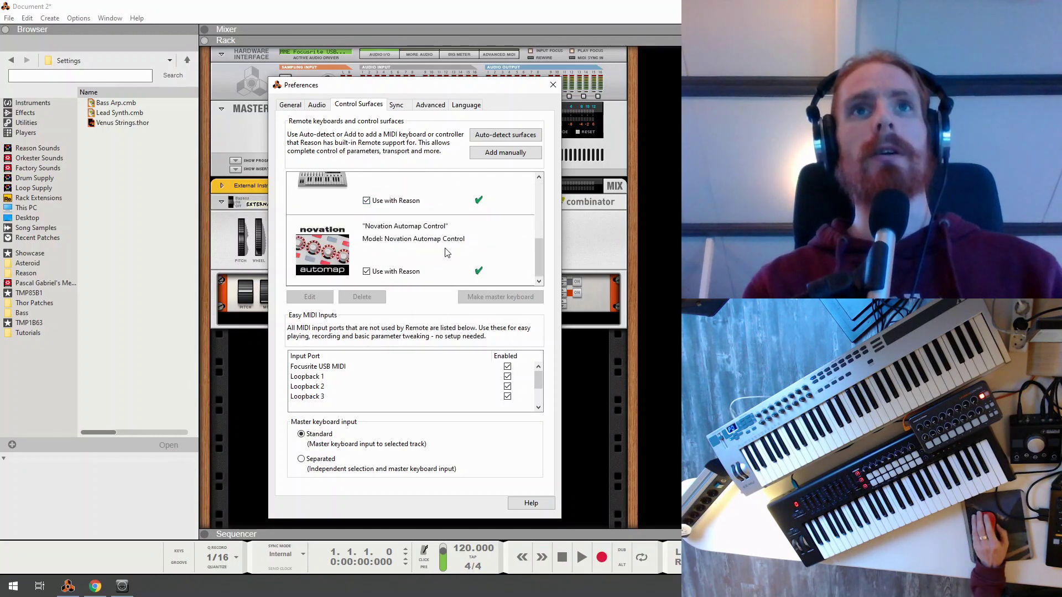
# - Manually add an <Other> MIDI Keyboard (No Controls) surface named 'Virtual Keyboard 1' with MIDI input Loopback 1
pyautogui.click(502, 153)
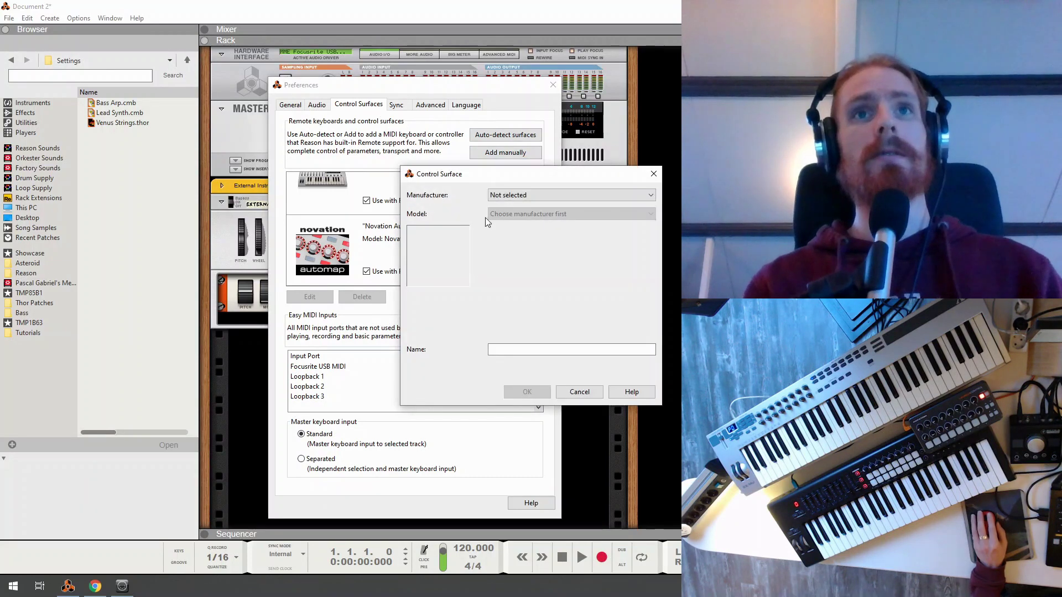
pyautogui.click(509, 196)
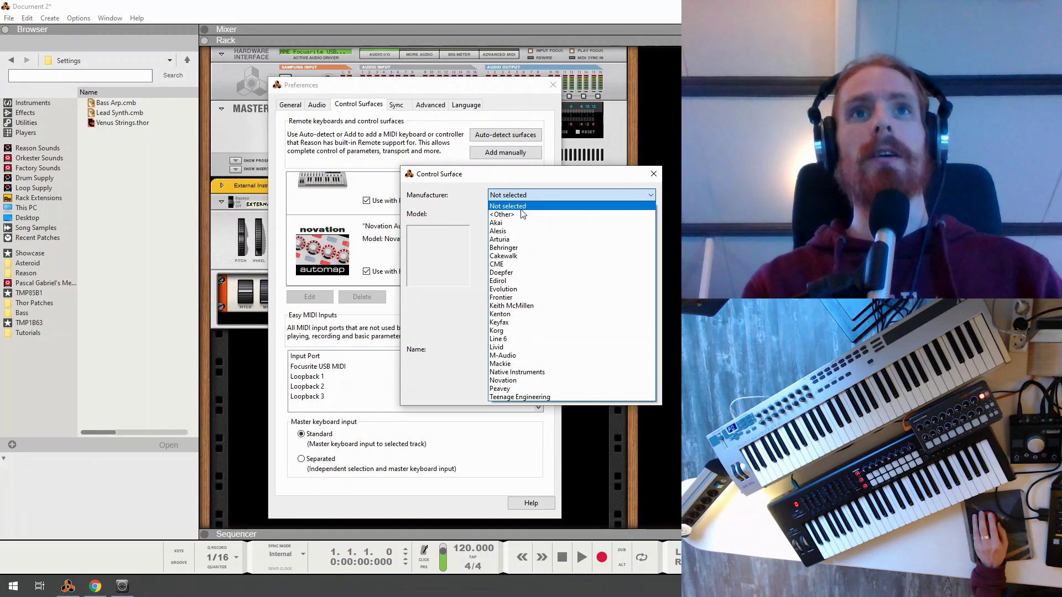
pyautogui.click(569, 215)
pyautogui.click(569, 215)
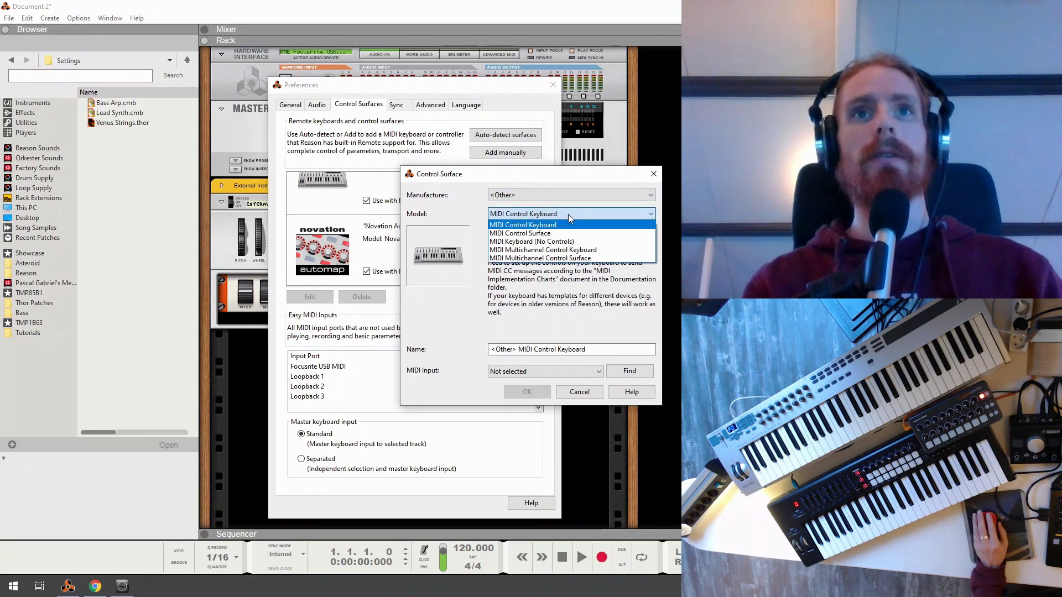
pyautogui.click(536, 243)
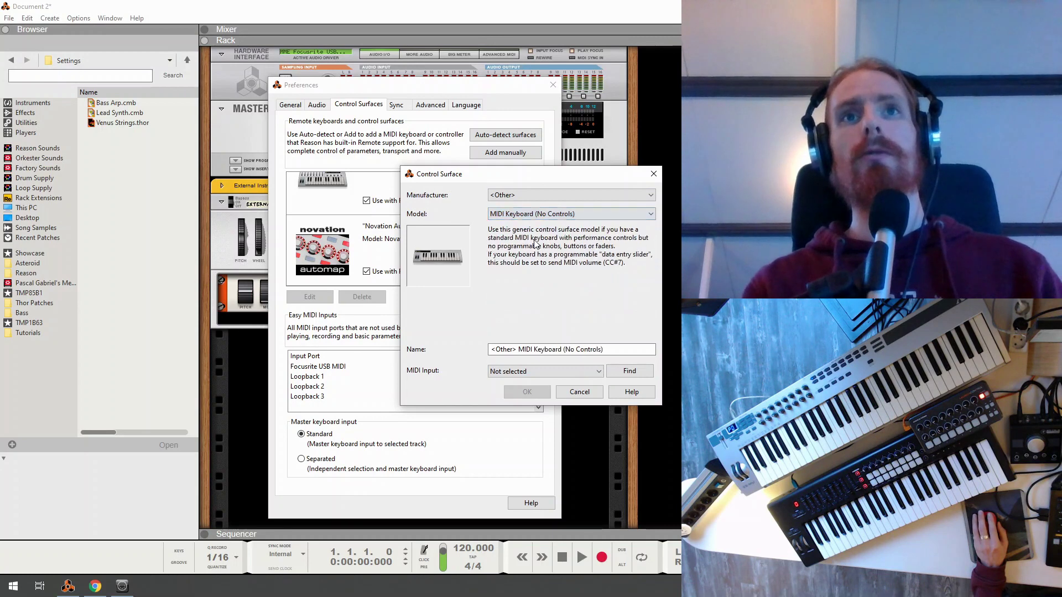
pyautogui.moveTo(607, 349); pyautogui.dragTo(497, 324)
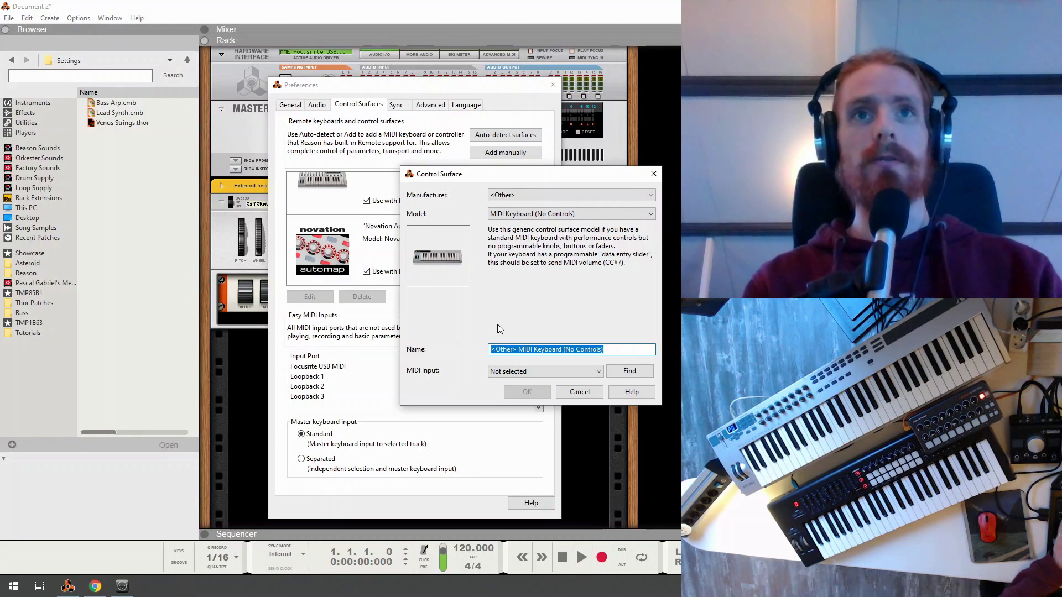
pyautogui.write('Virtual Keyb')
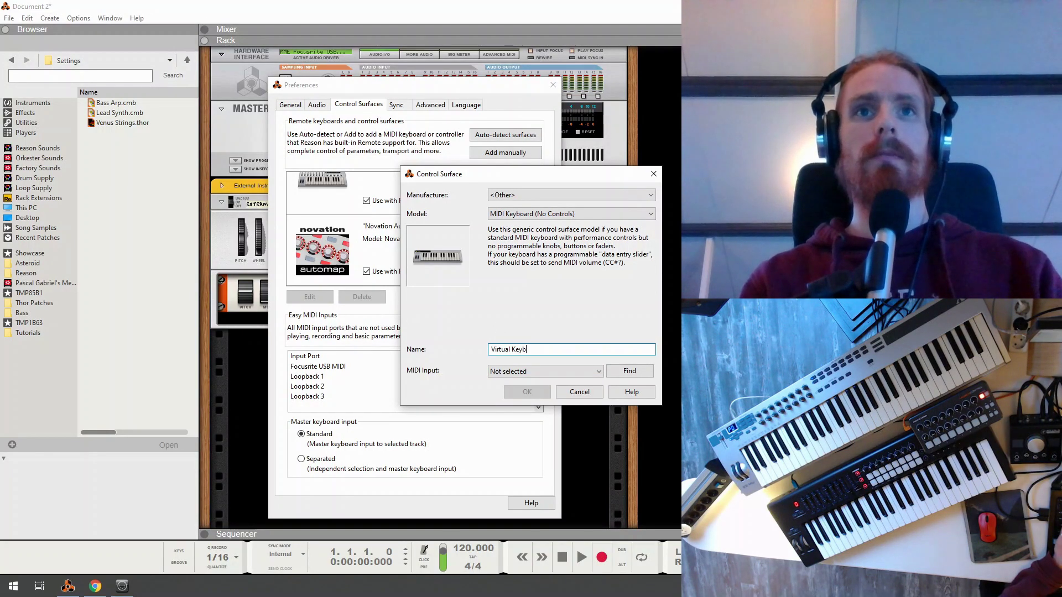
pyautogui.write('oard 1')
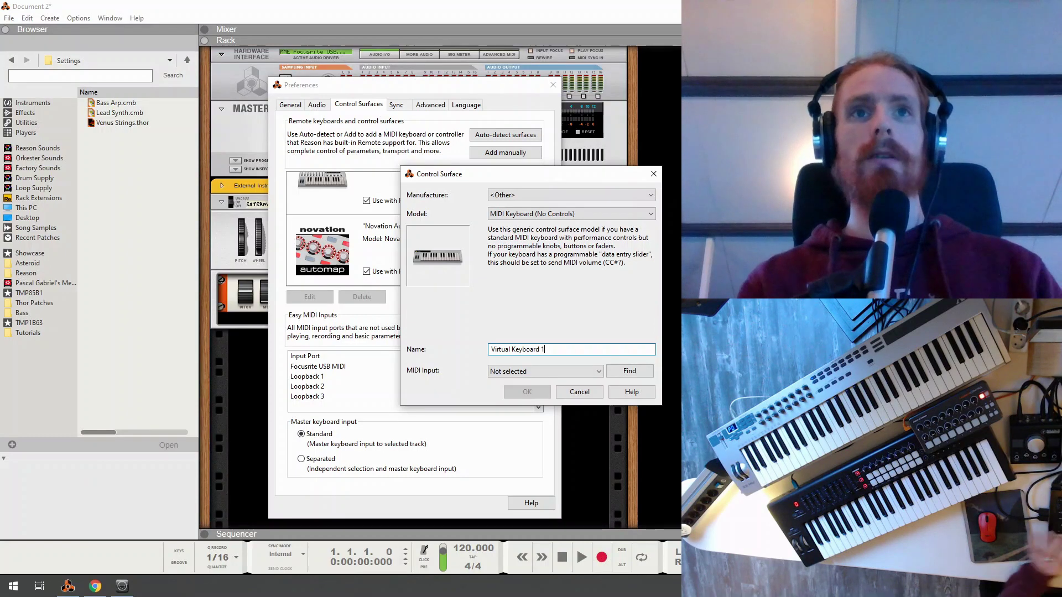
pyautogui.click(512, 372)
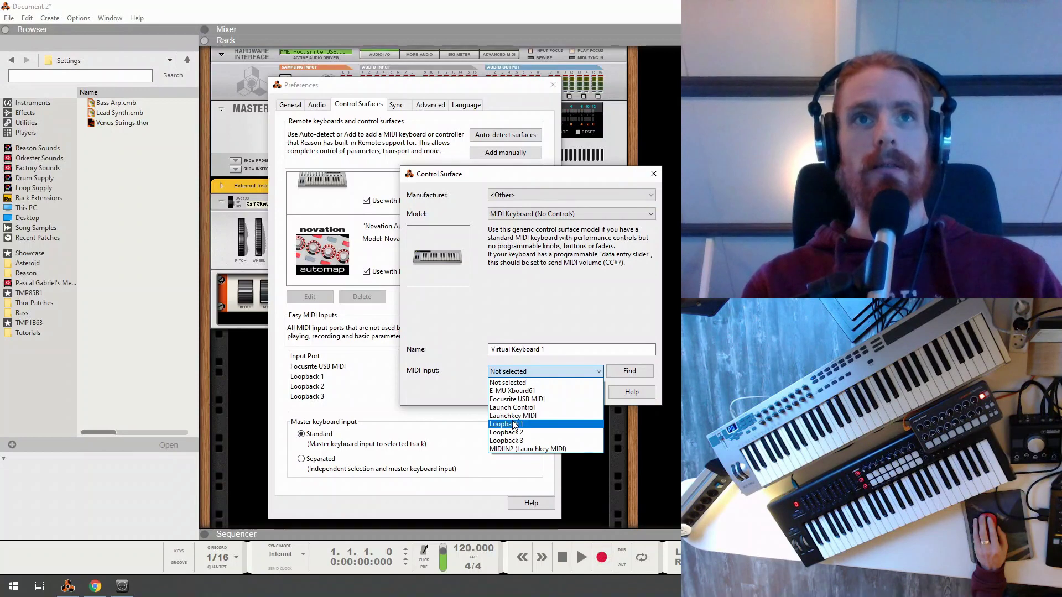
pyautogui.click(514, 424)
pyautogui.click(529, 391)
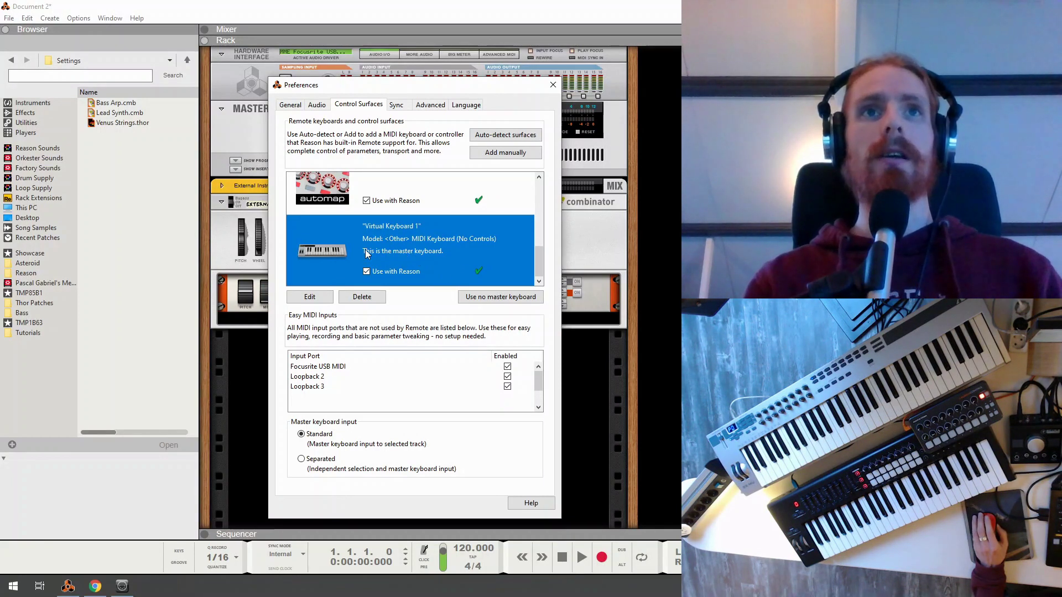
# - Choose 'Use no master keyboard' and review the control surfaces list
pyautogui.click(471, 299)
pyautogui.scroll(5, 473, 262)
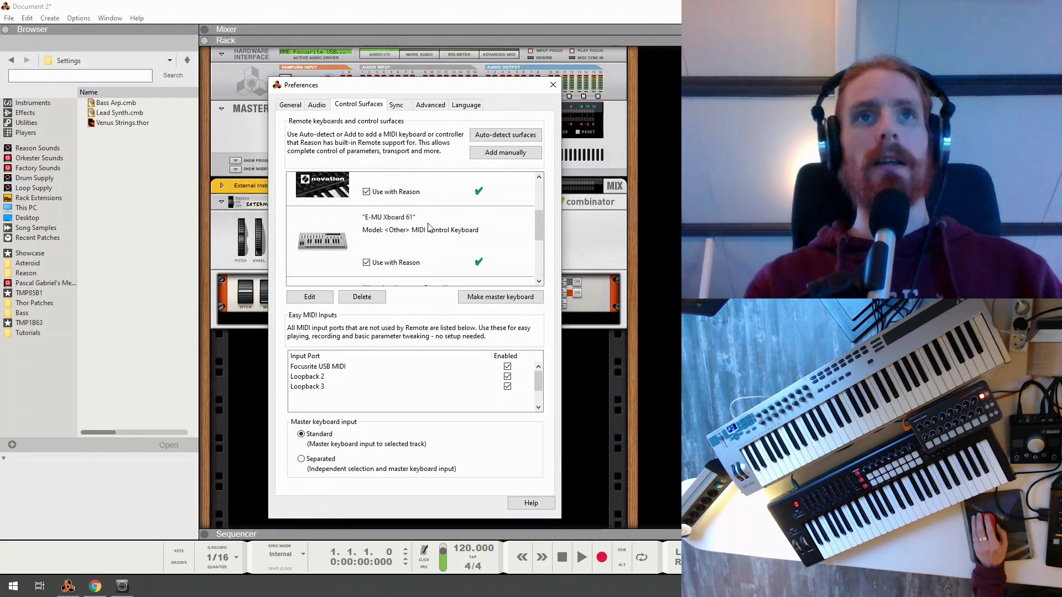
pyautogui.scroll(-5, 473, 263)
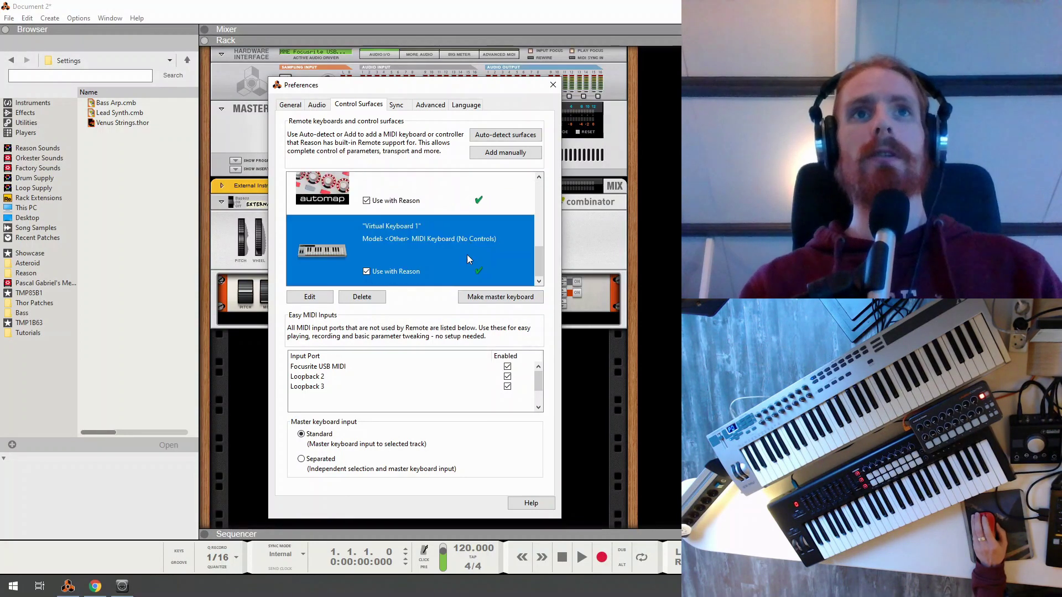
# - Close Preferences and load the Venus Strings.thor patch from the Browser into the rack below the combinator
pyautogui.click(552, 85)
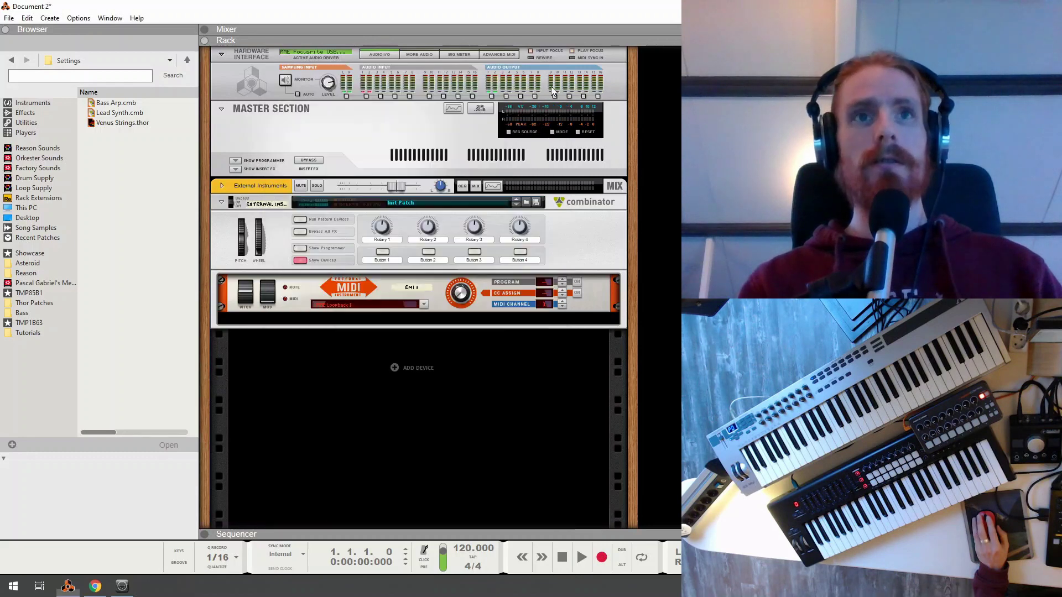
pyautogui.rightClick(350, 386)
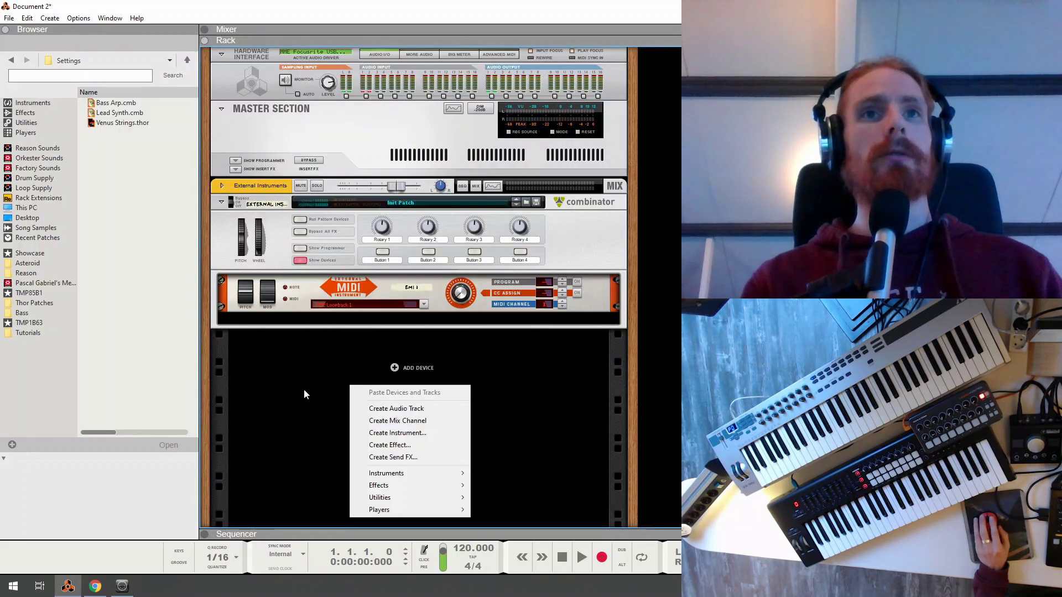
pyautogui.click(285, 380)
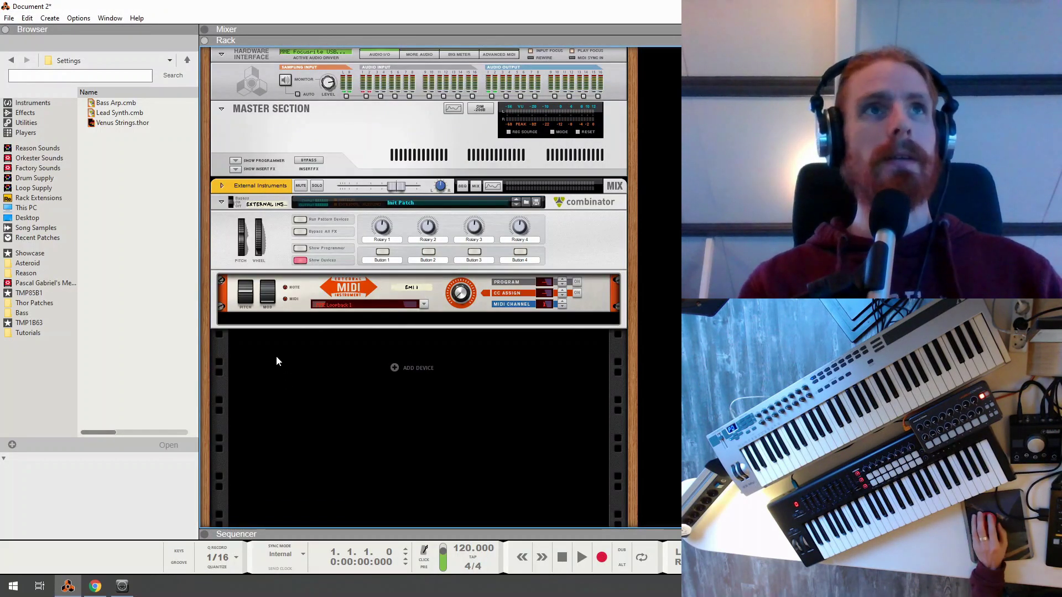
pyautogui.click(102, 123)
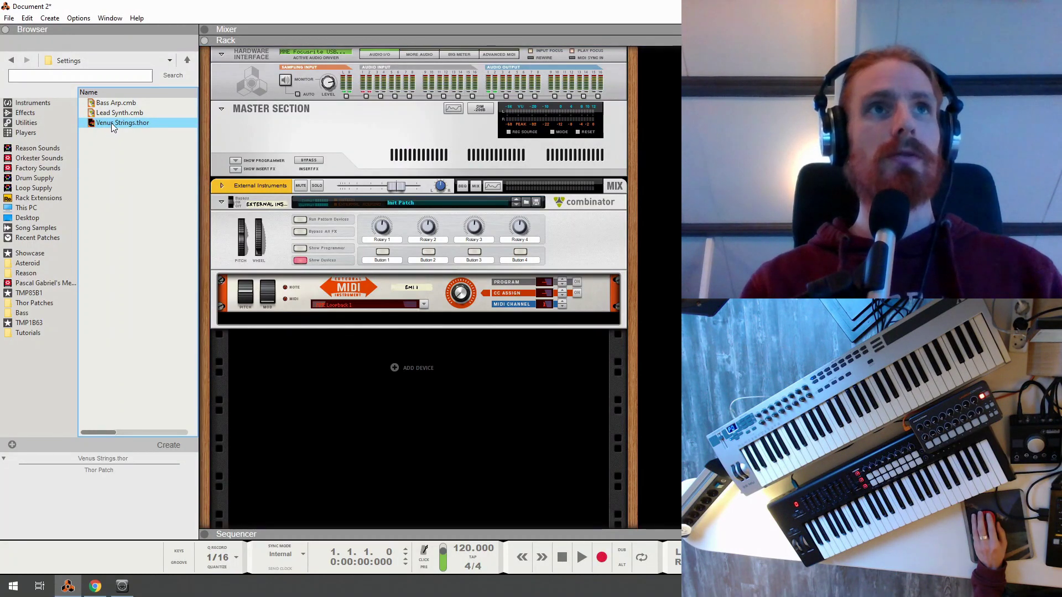
pyautogui.moveTo(112, 123); pyautogui.dragTo(347, 376)
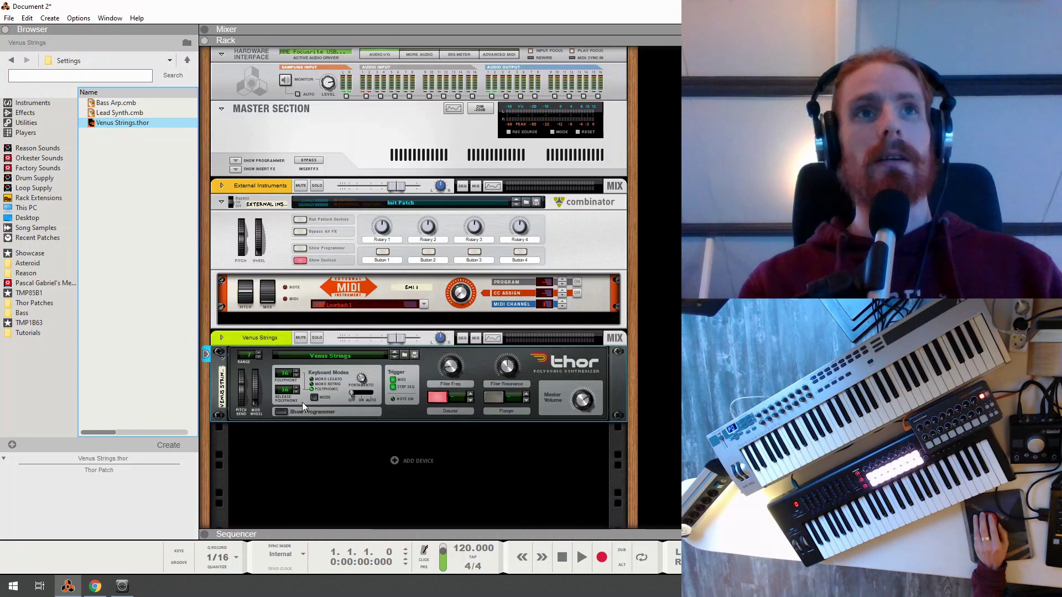
pyautogui.click(213, 372)
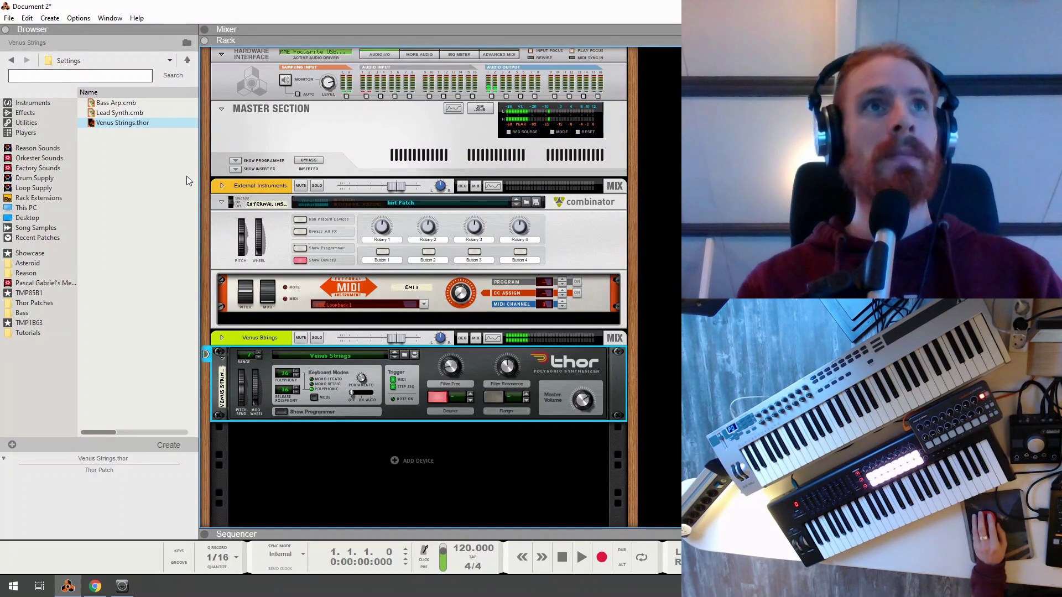
pyautogui.click(274, 477)
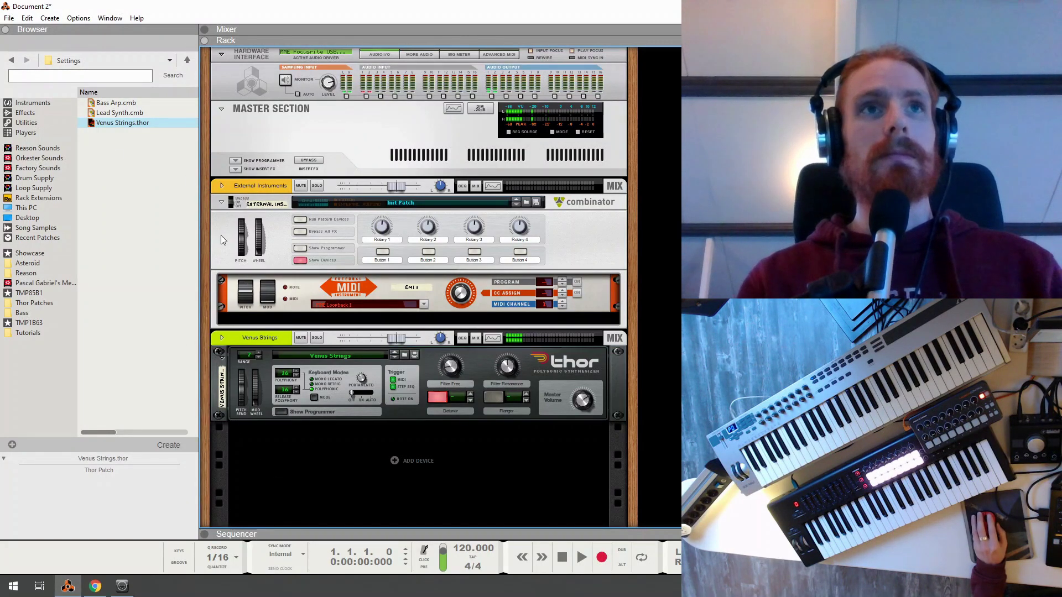
pyautogui.click(211, 378)
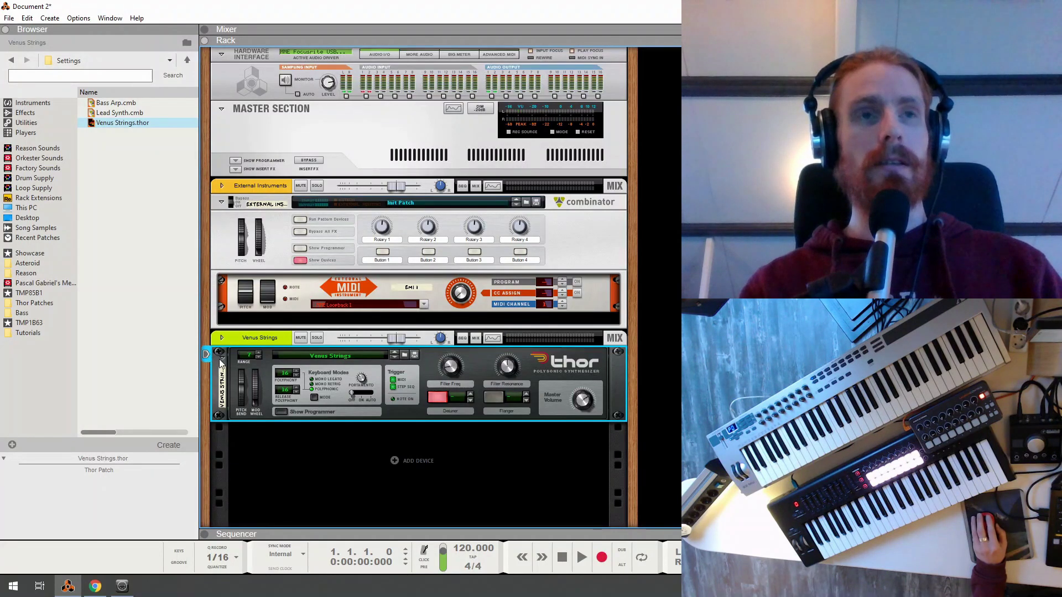
pyautogui.click(217, 220)
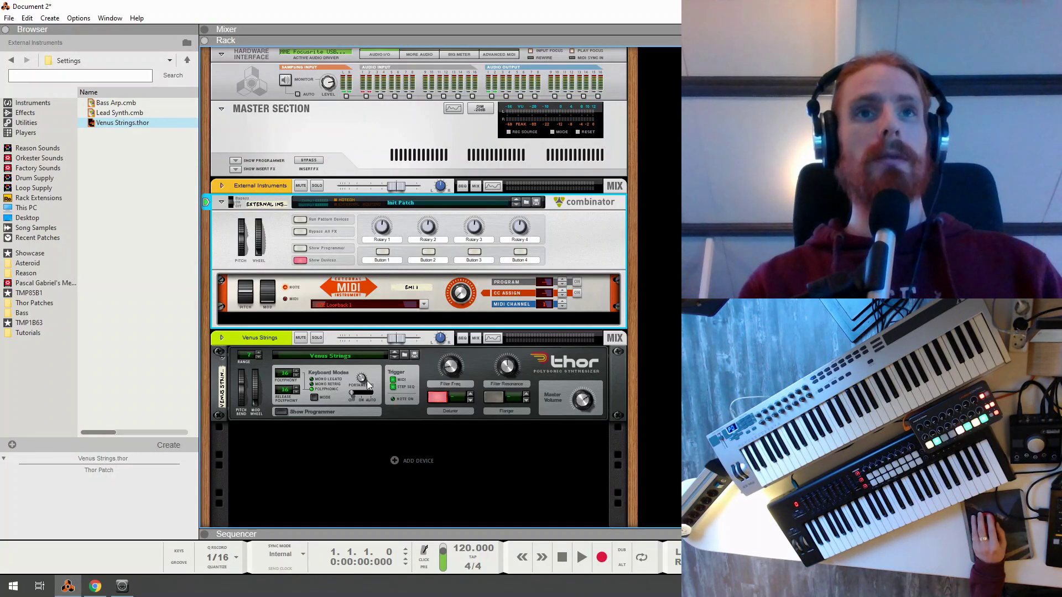
pyautogui.click(271, 374)
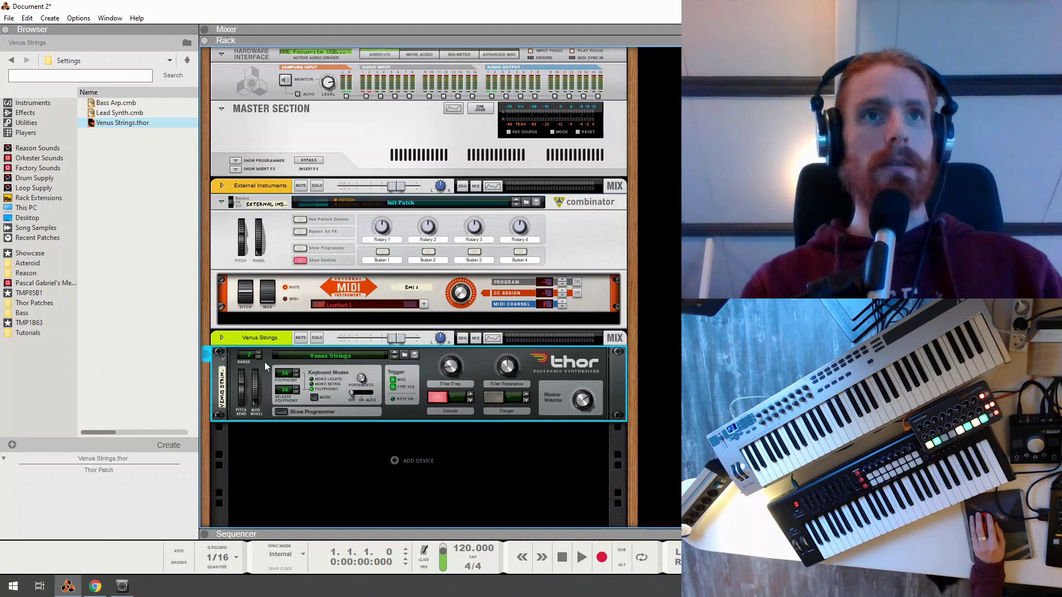
# - Lock Virtual Keyboard 1 to the Venus Strings Thor device and select the External Instruments combinator
pyautogui.rightClick(261, 363)
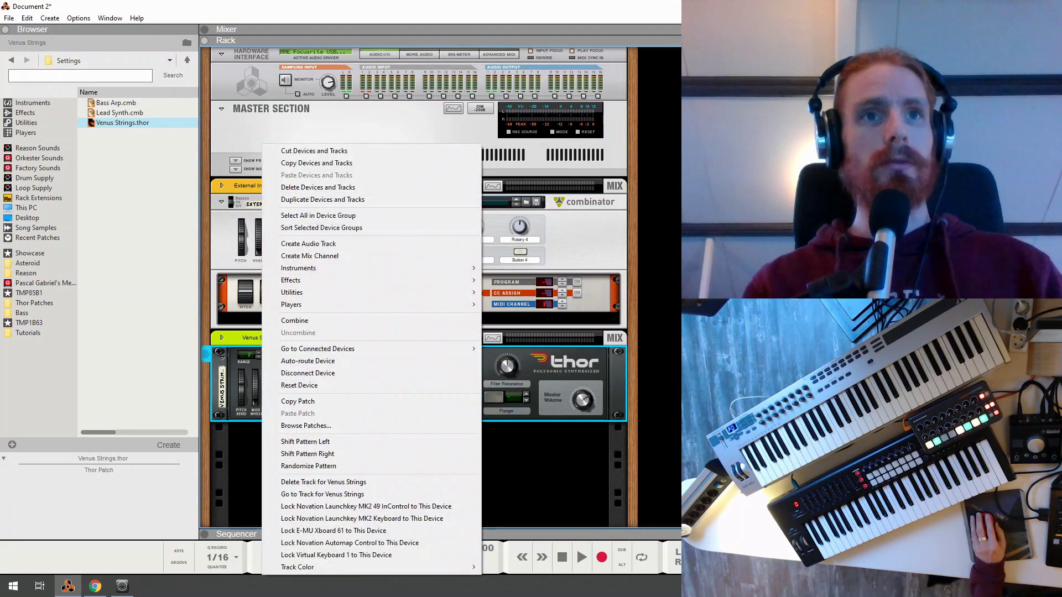
pyautogui.click(328, 556)
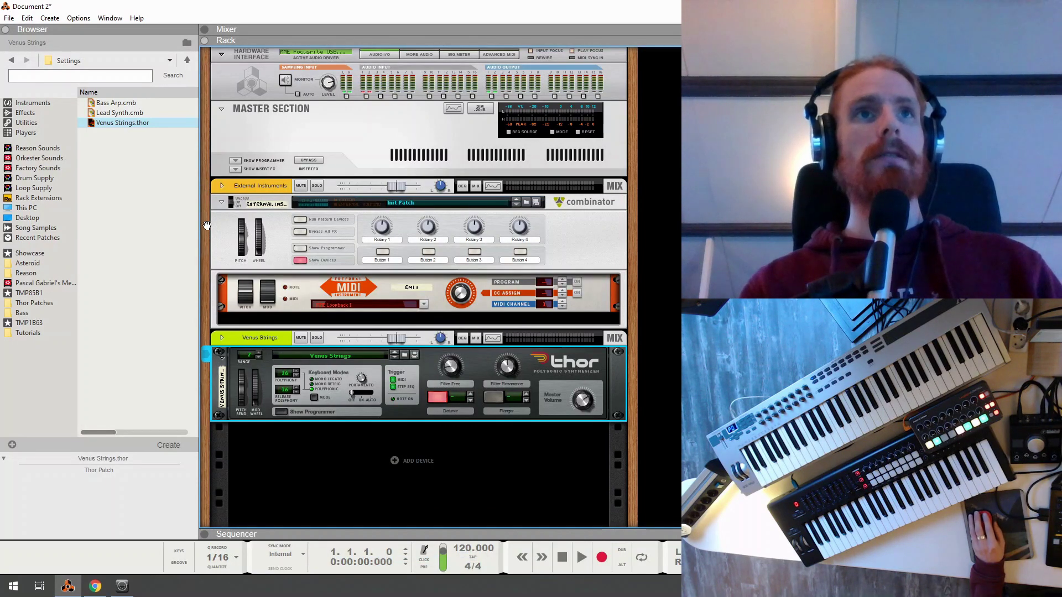
pyautogui.click(227, 226)
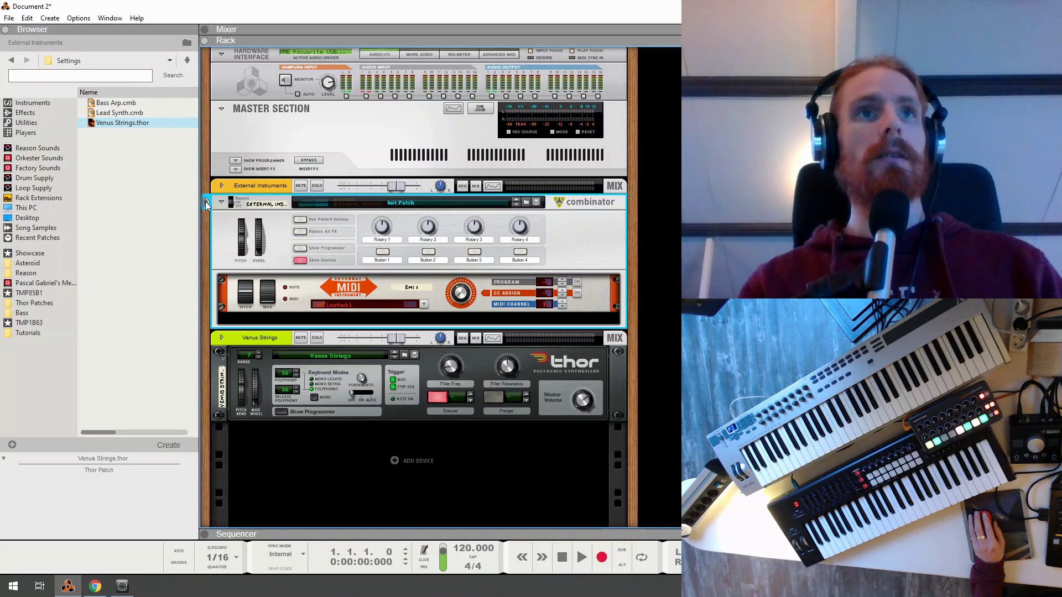